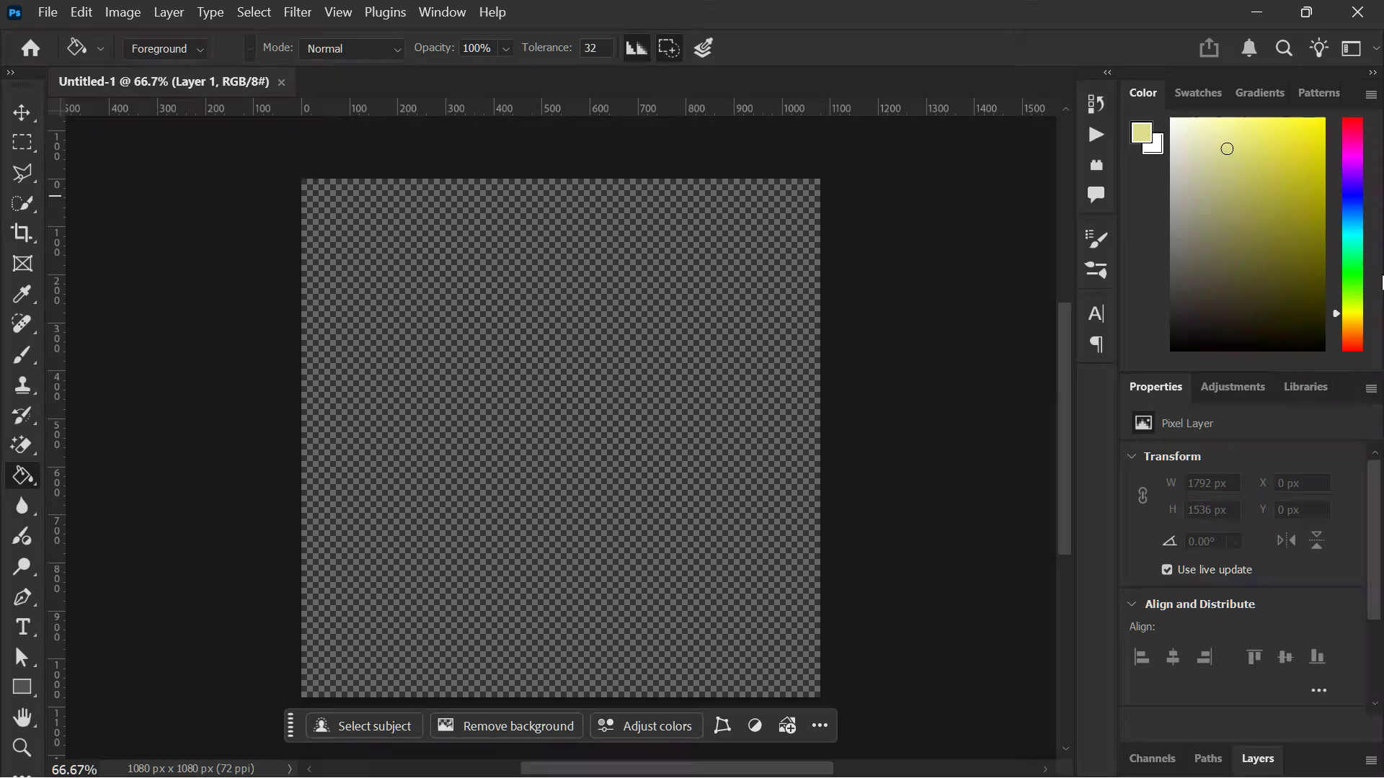
# - Fill the whole of Layer 1 with a pale orange-yellow foreground colour using the Paint Bucket tool
pyautogui.click(1353, 325)
pyautogui.click(1237, 132)
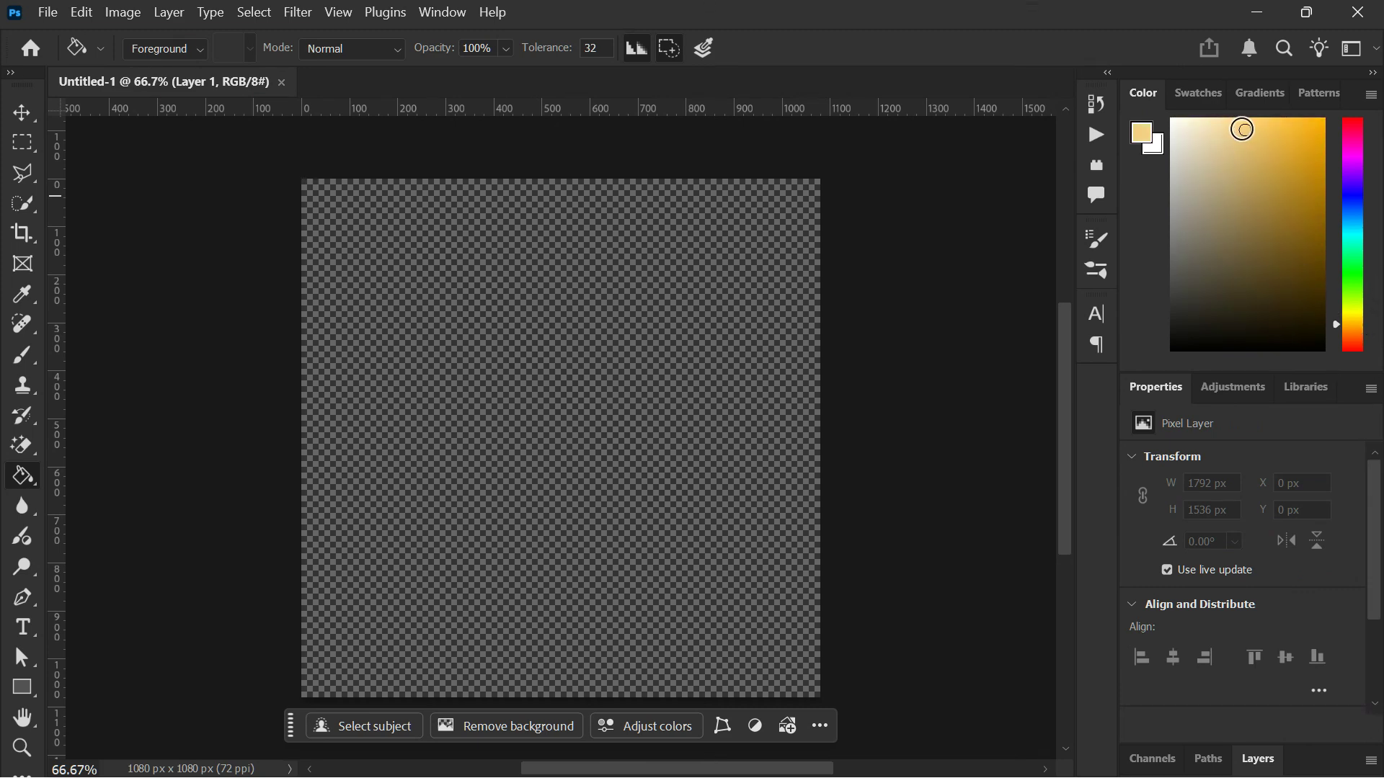
pyautogui.click(690, 421)
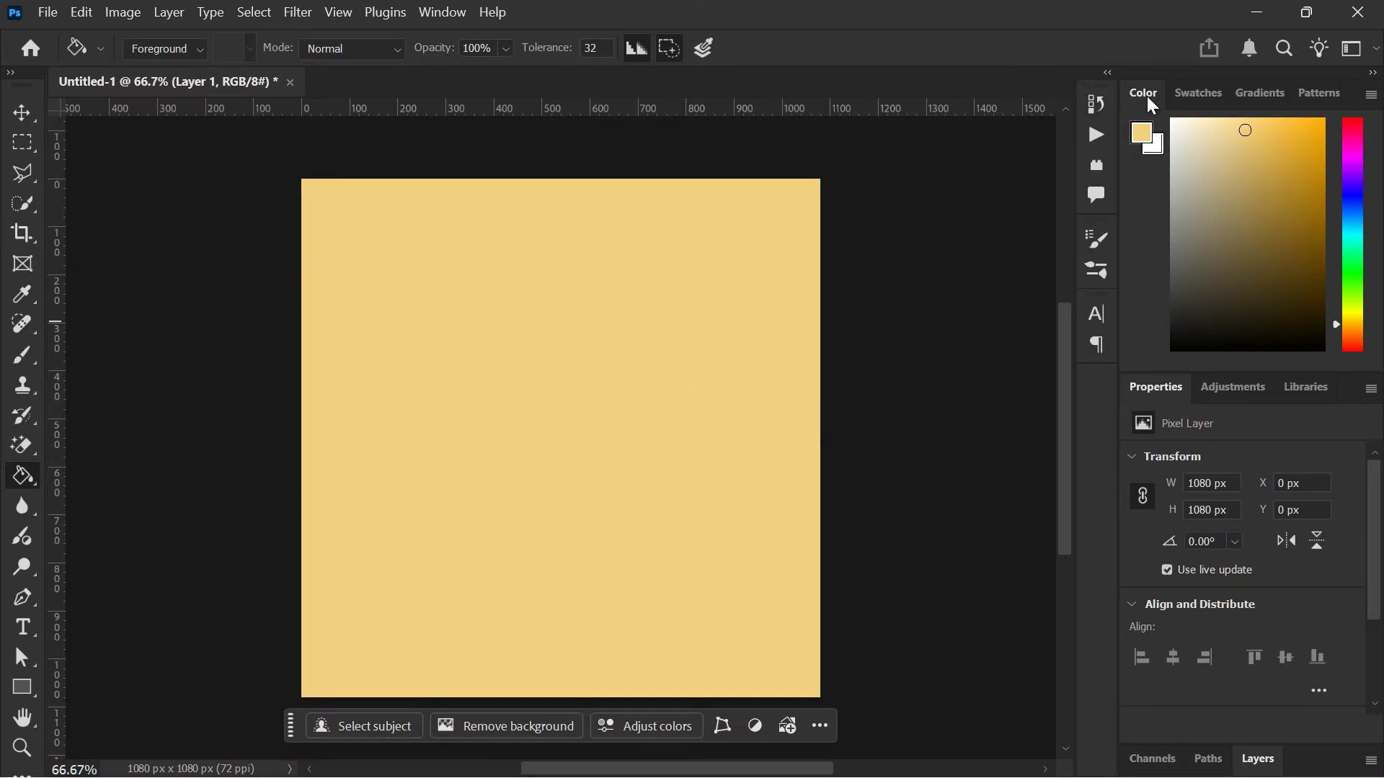
# - Display the document's layer list and switch to the Move tool
pyautogui.click(1255, 761)
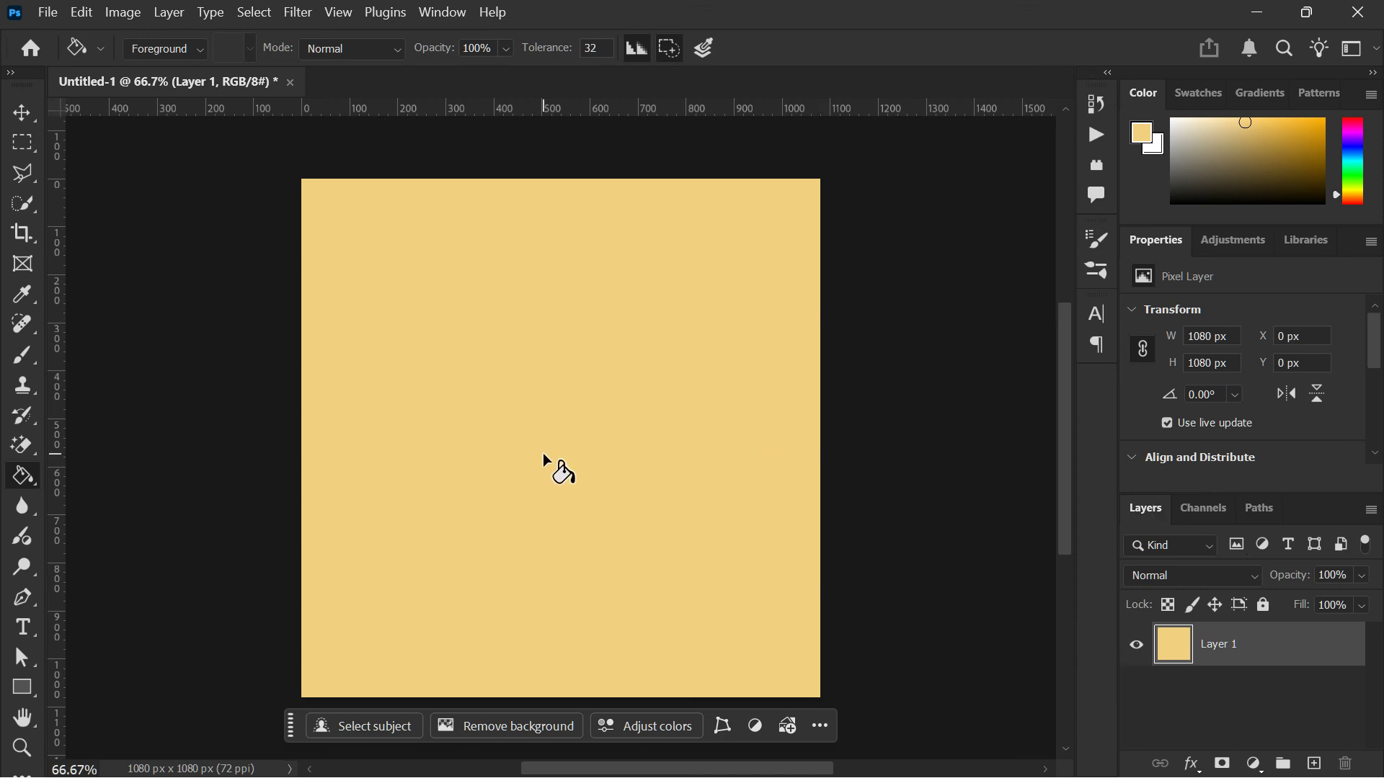
pyautogui.press('v')
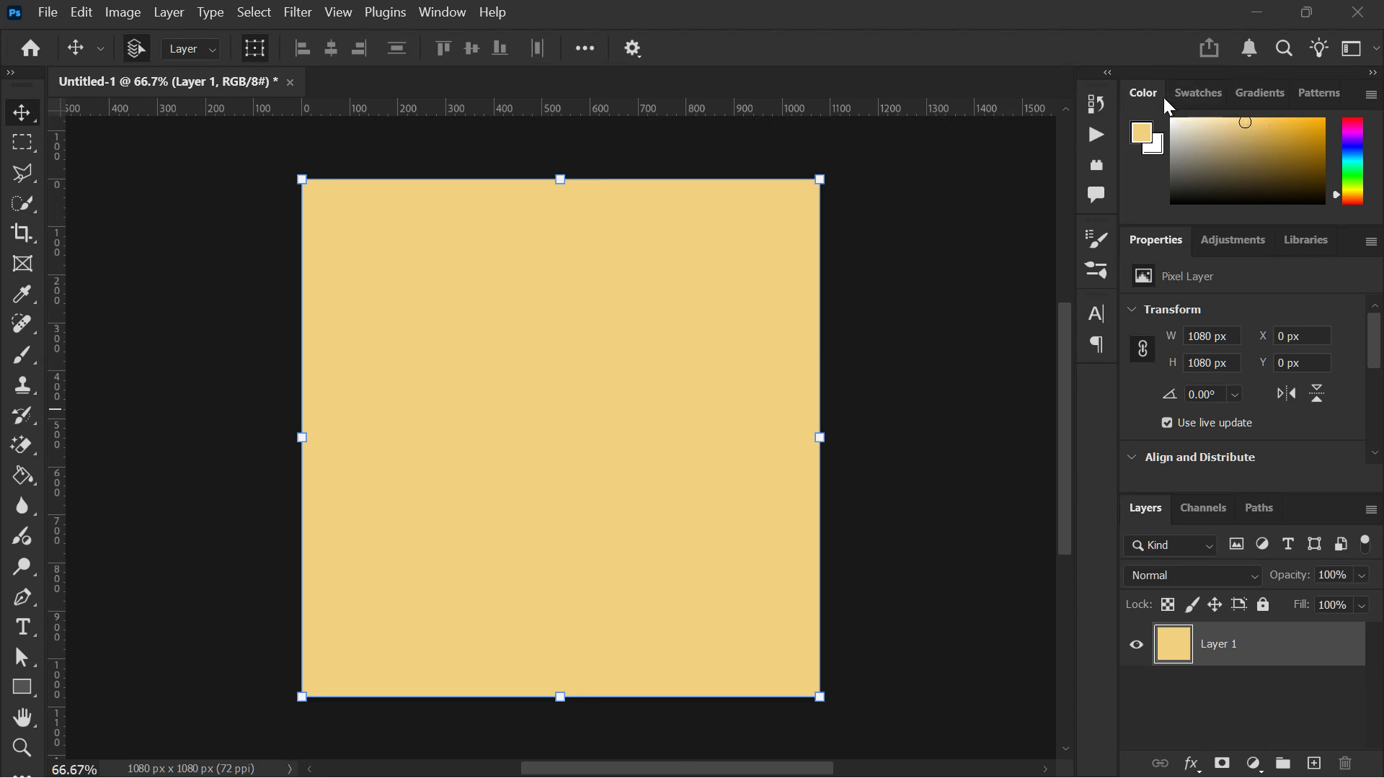
pyautogui.doubleClick(1142, 97)
pyautogui.click(1142, 97)
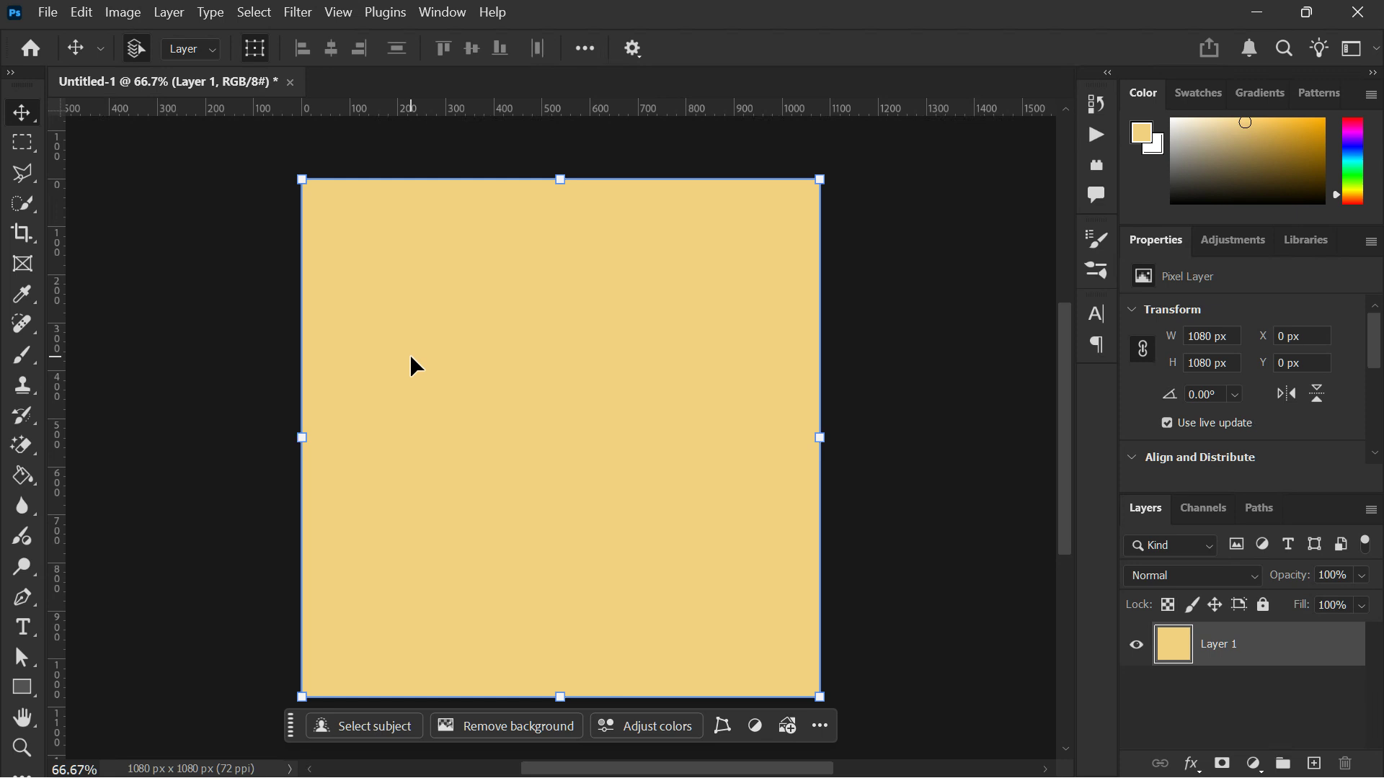
# - Apply the Add Noise filter to Layer 1 with an amount of 10%, Gaussian distribution and Monochromatic enabled
pyautogui.click(298, 12)
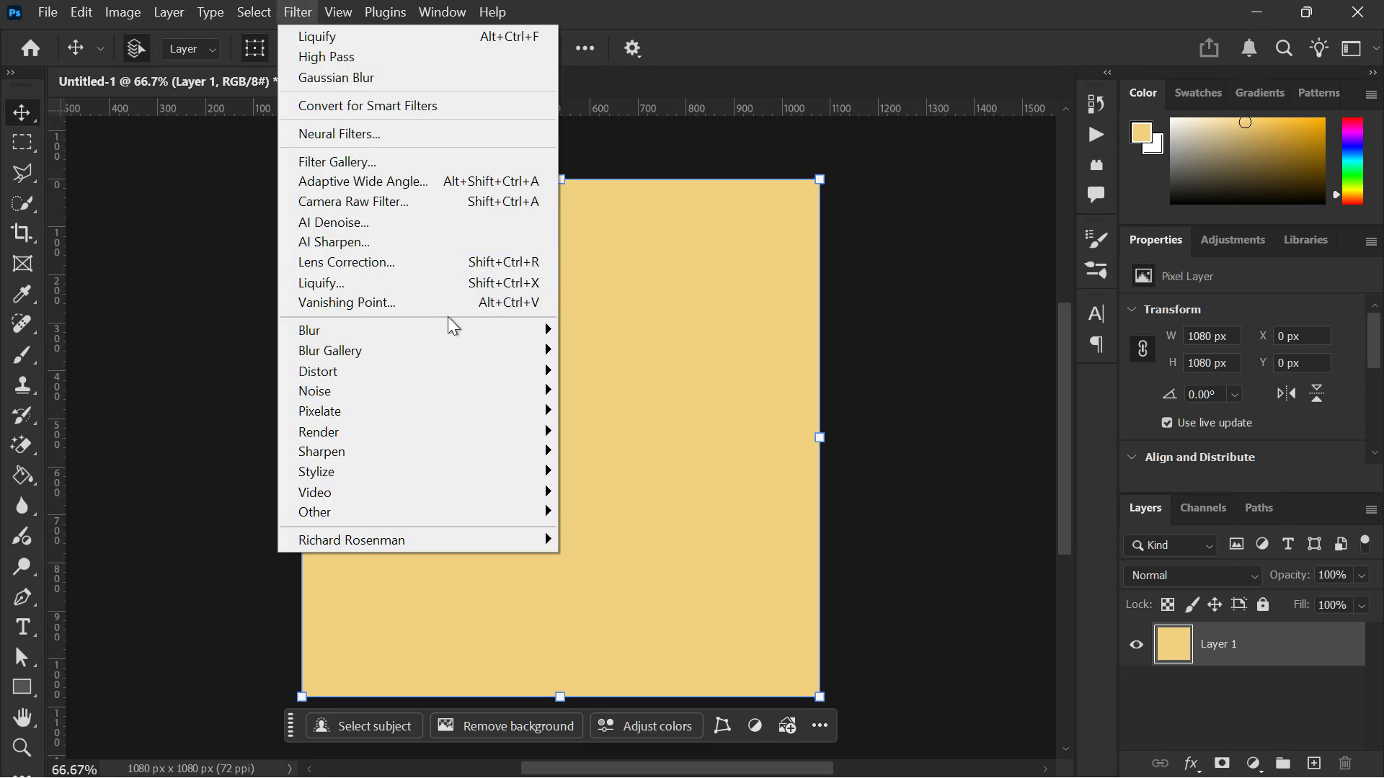
pyautogui.moveTo(509, 393)
pyautogui.click(591, 393)
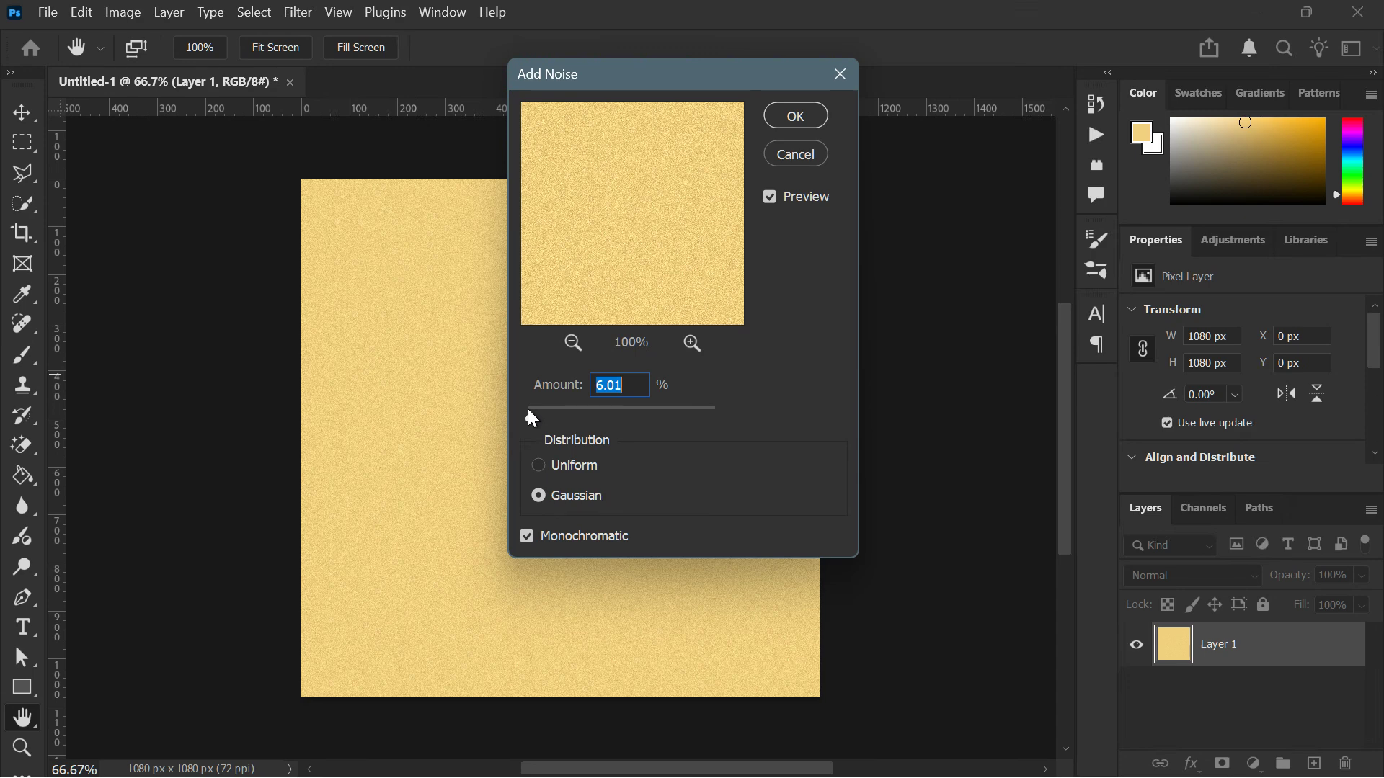
pyautogui.write('10')
pyautogui.click(782, 118)
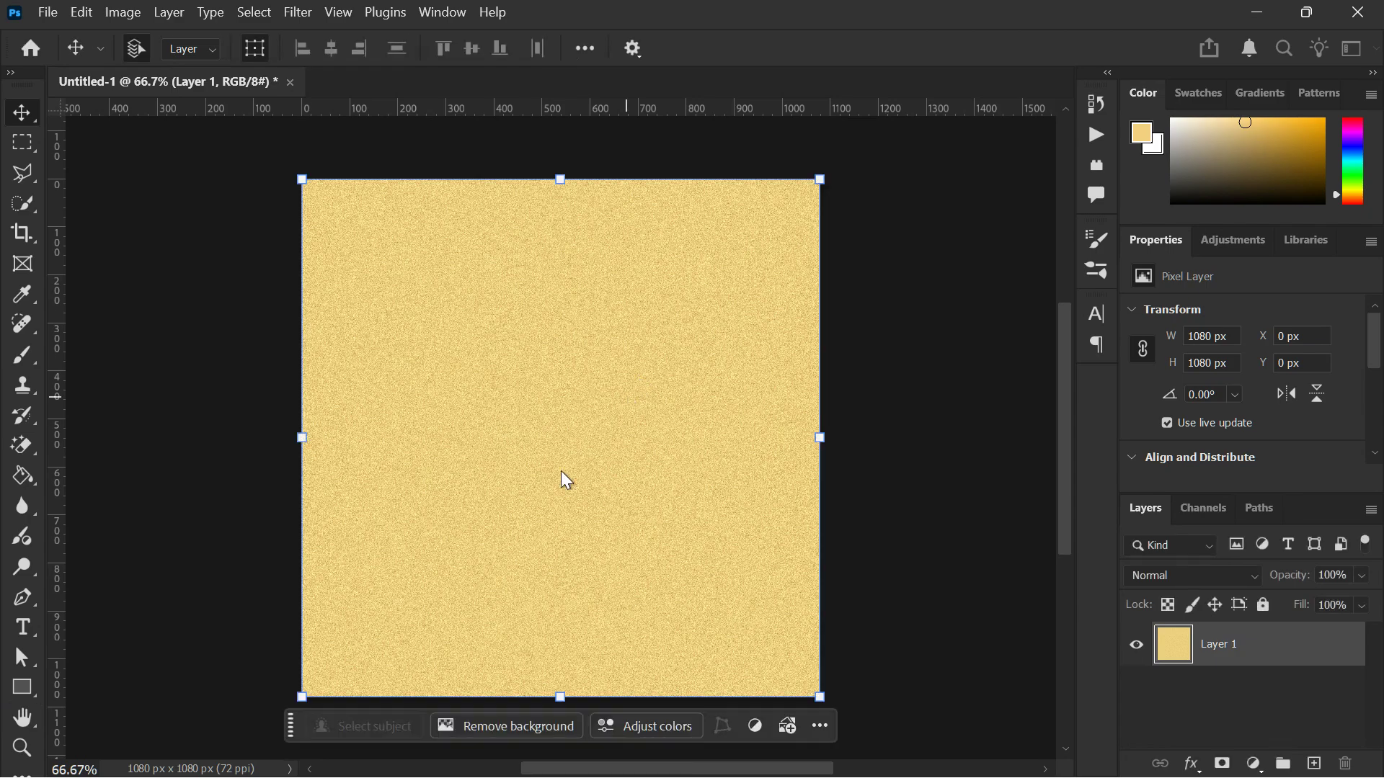
# - Apply a Gaussian Blur with a radius of 0.5 pixels to the noisy Layer 1
pyautogui.scroll(5, 469, 494)
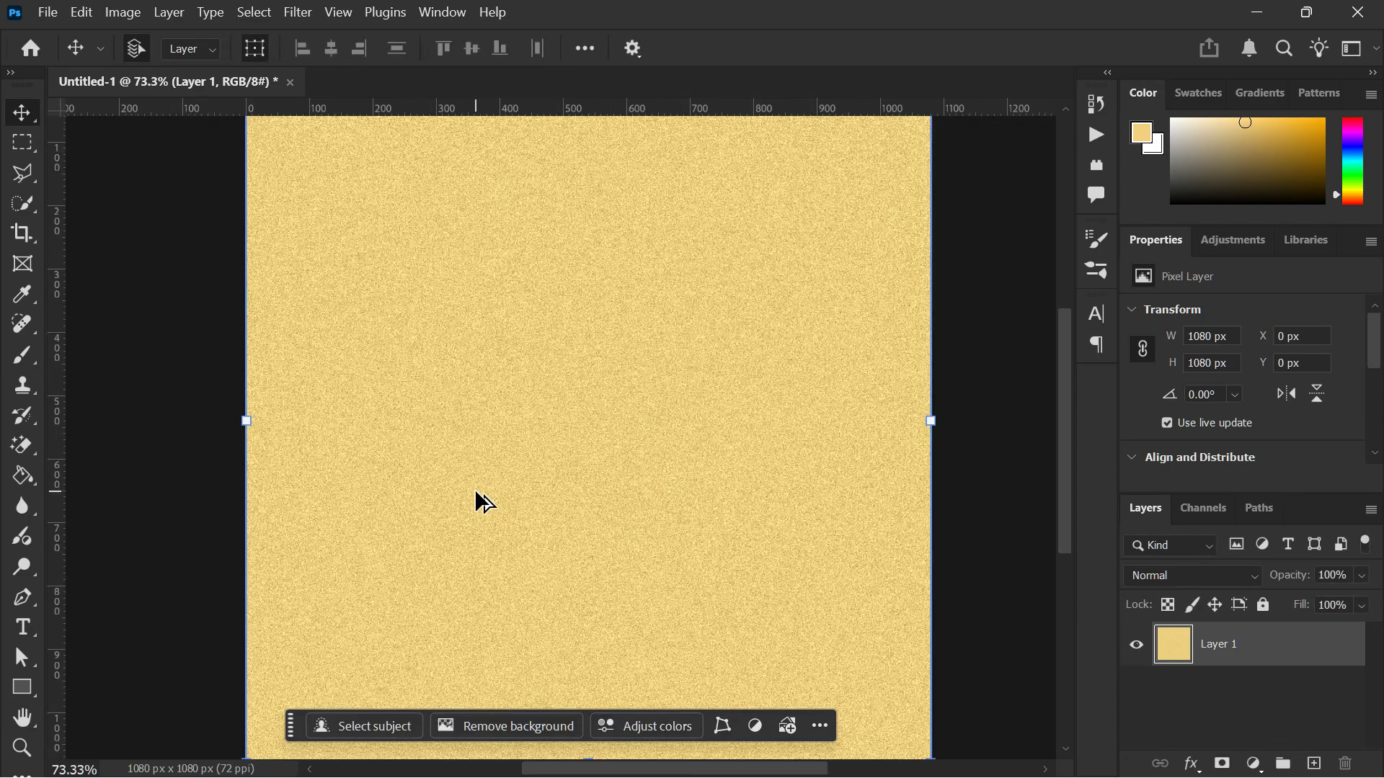
pyautogui.scroll(3, 476, 492)
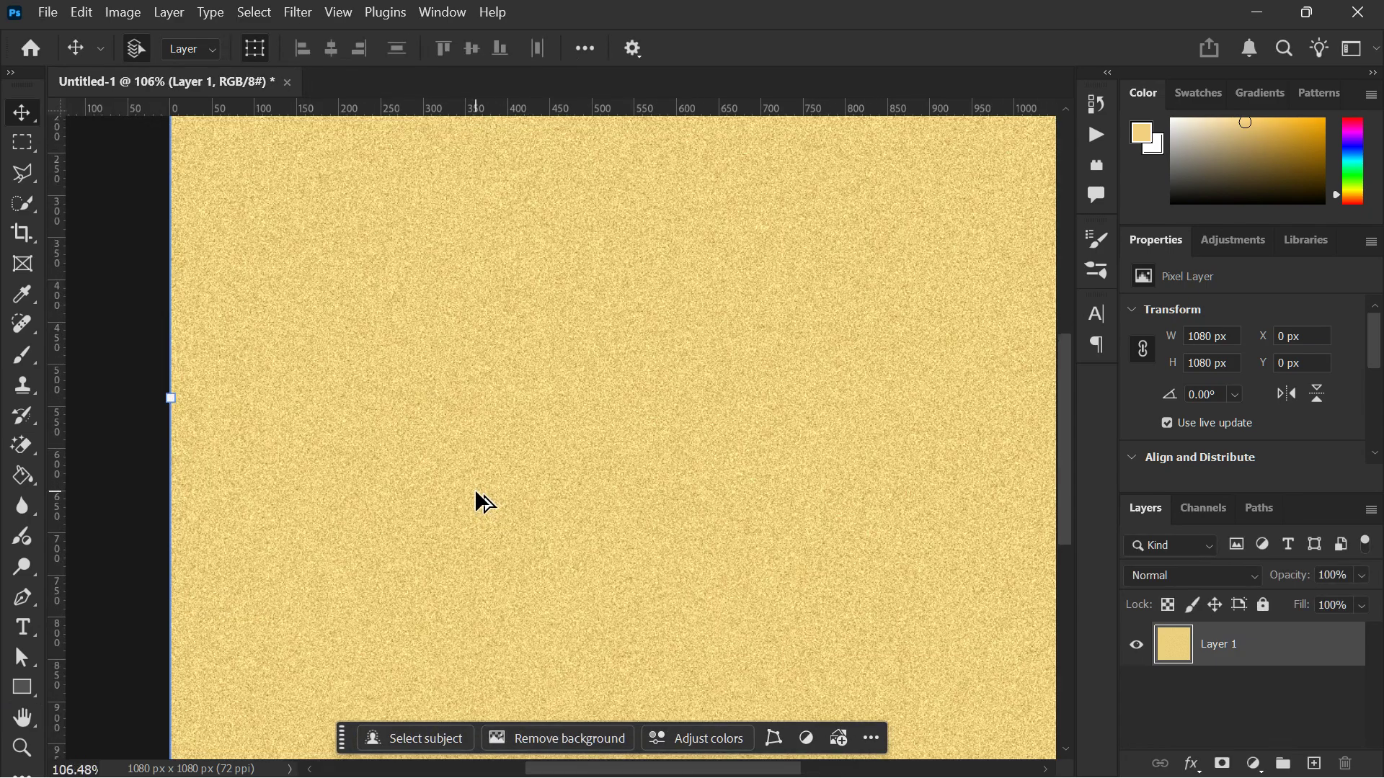
pyautogui.scroll(-5, 475, 493)
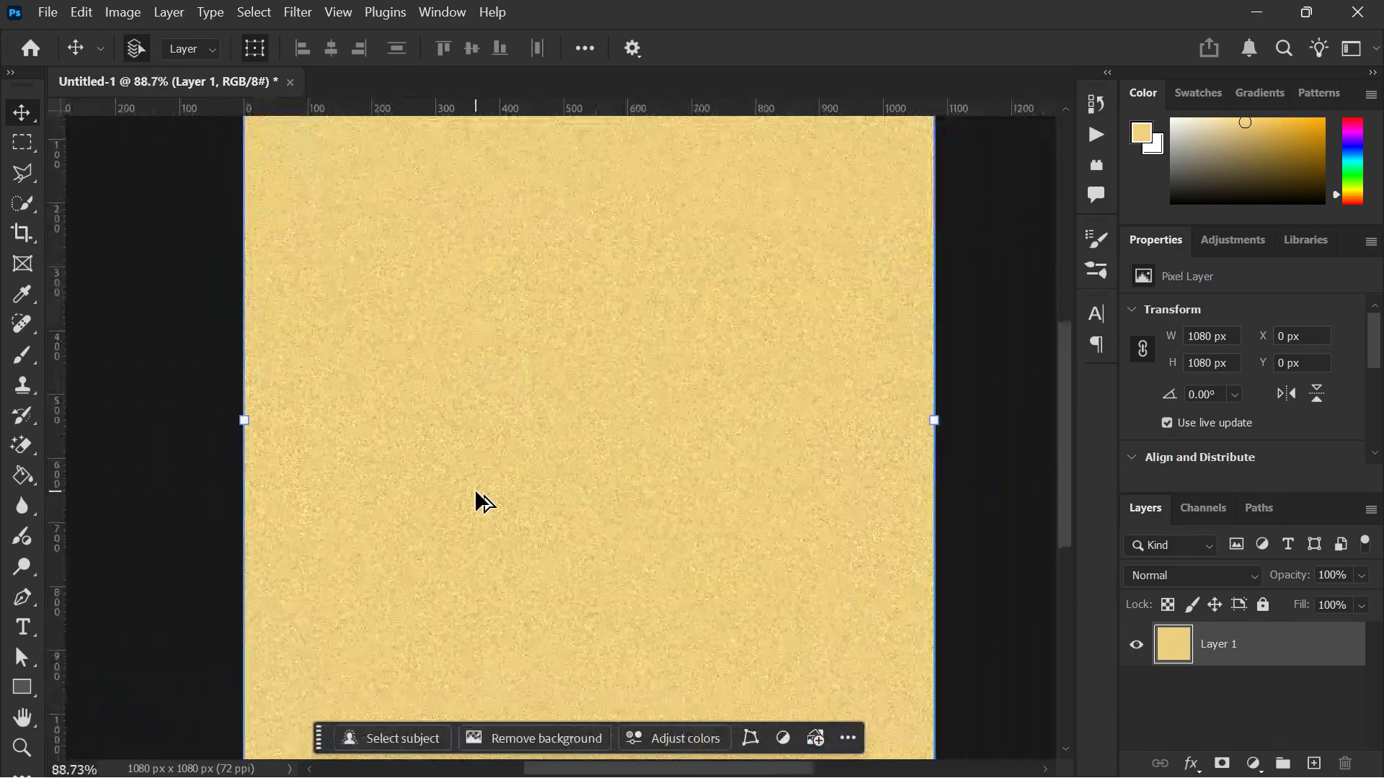
pyautogui.scroll(-1, 474, 488)
pyautogui.hscroll(1, 475, 489)
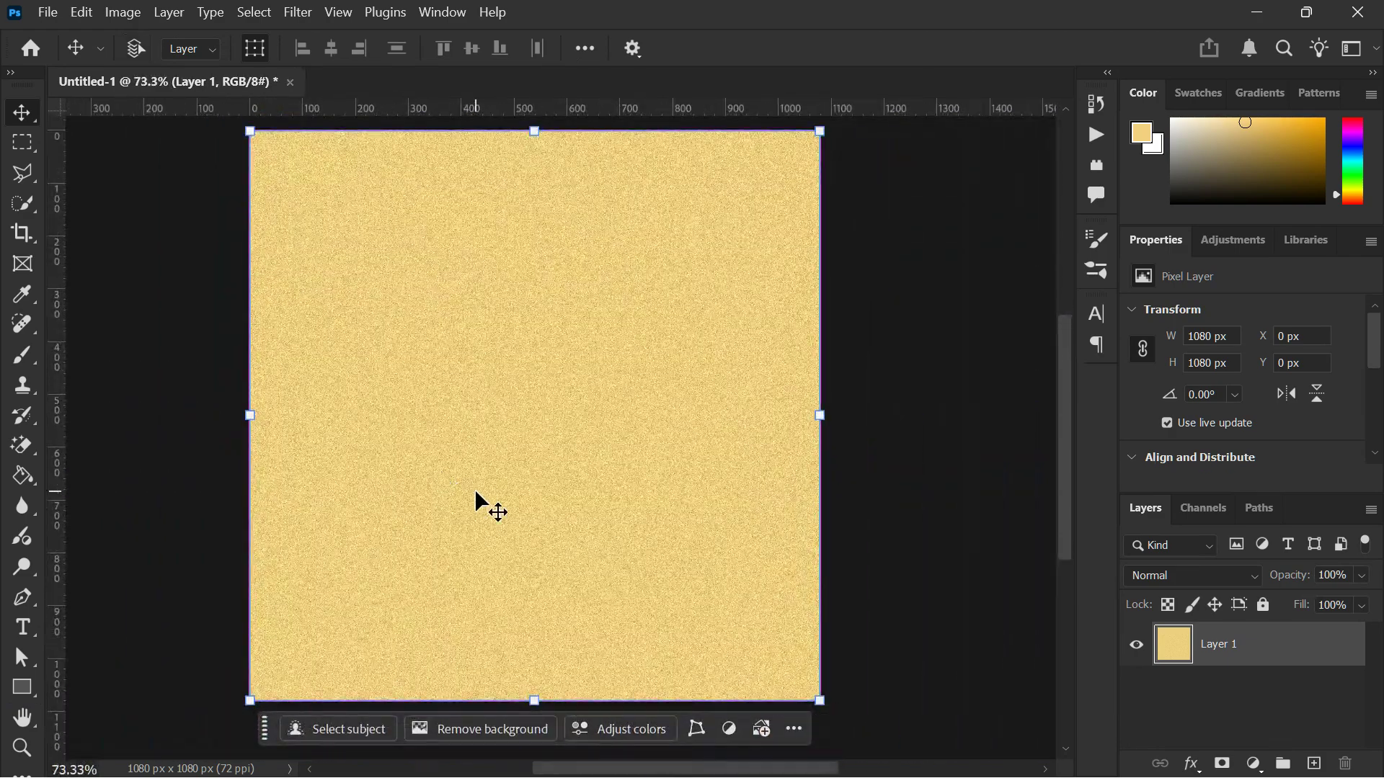
pyautogui.scroll(1, 474, 488)
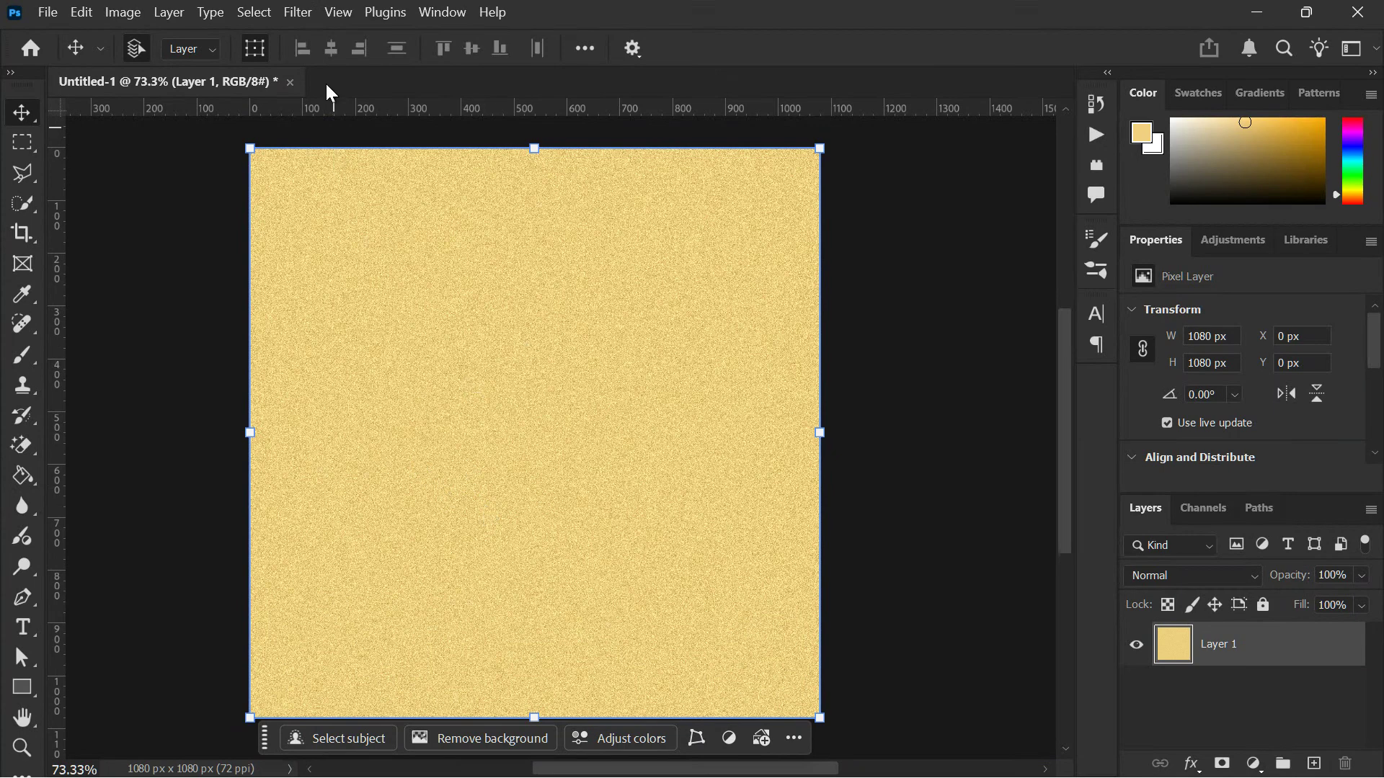
pyautogui.click(307, 11)
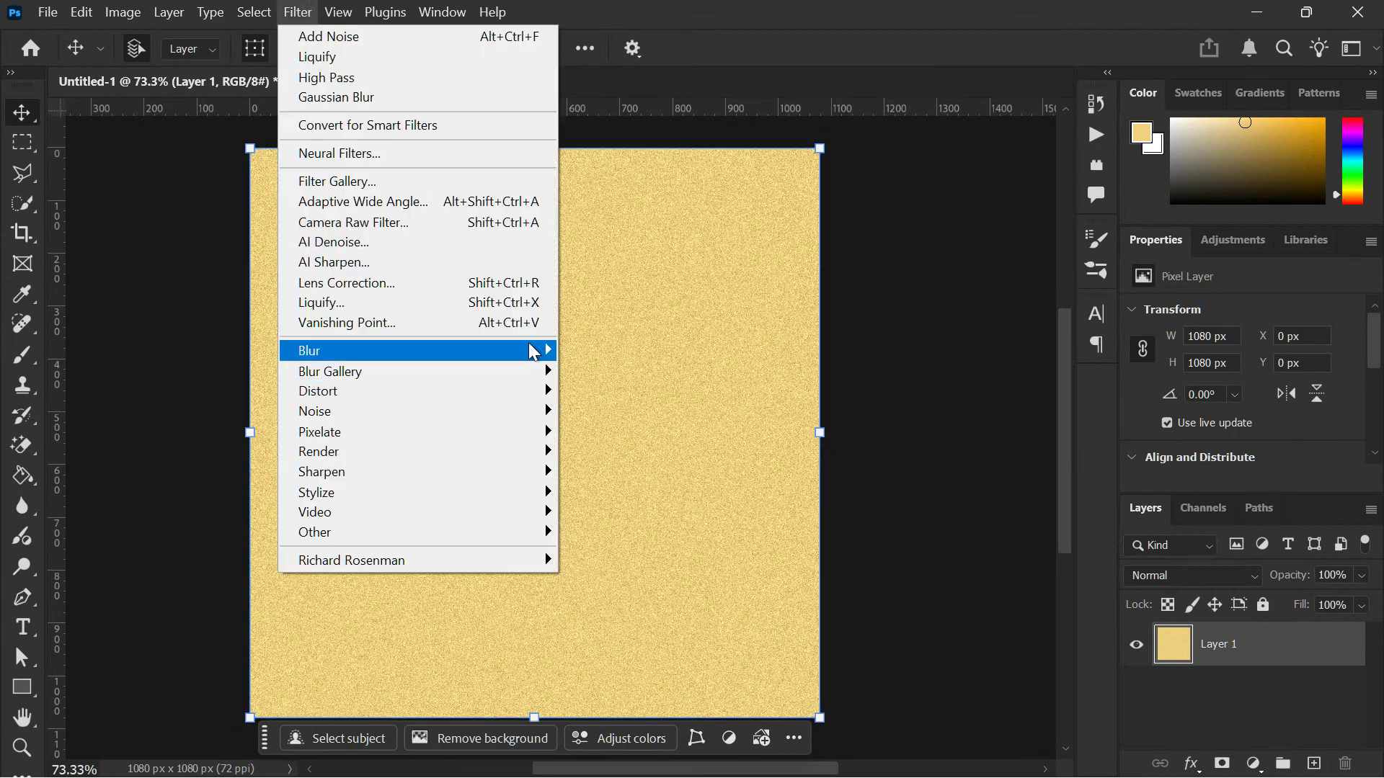
pyautogui.moveTo(536, 351)
pyautogui.click(610, 427)
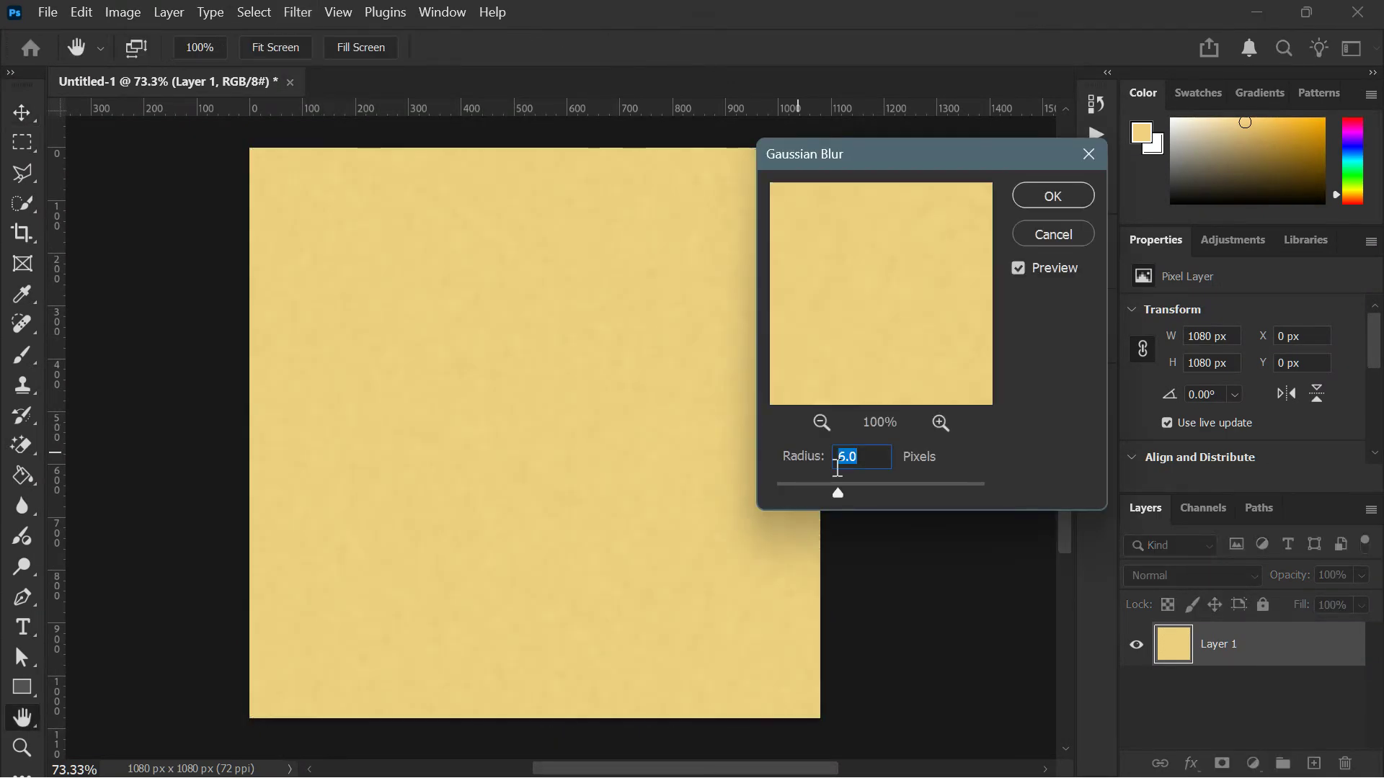
pyautogui.write('0.5')
pyautogui.press('Tab')
pyautogui.click(942, 424)
pyautogui.click(942, 424)
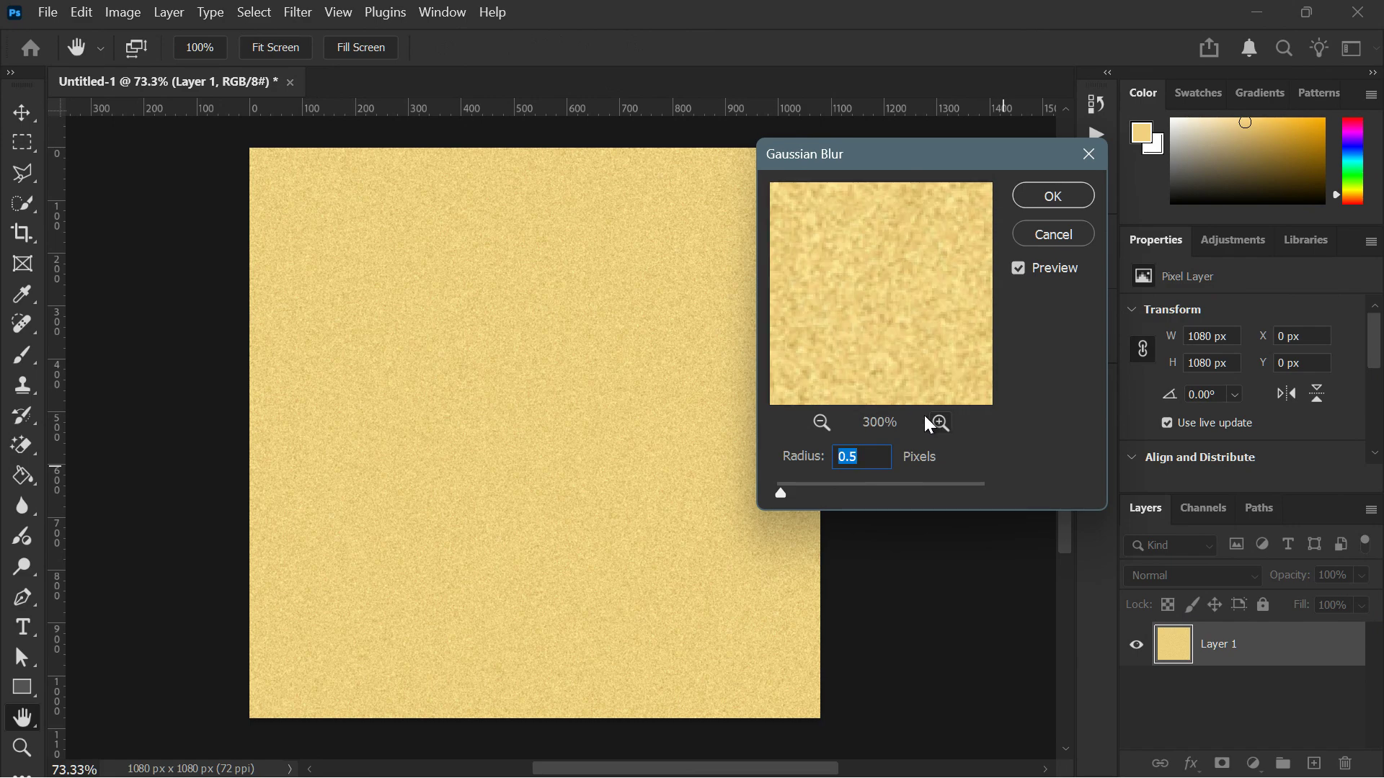
pyautogui.click(1048, 203)
pyautogui.press('v')
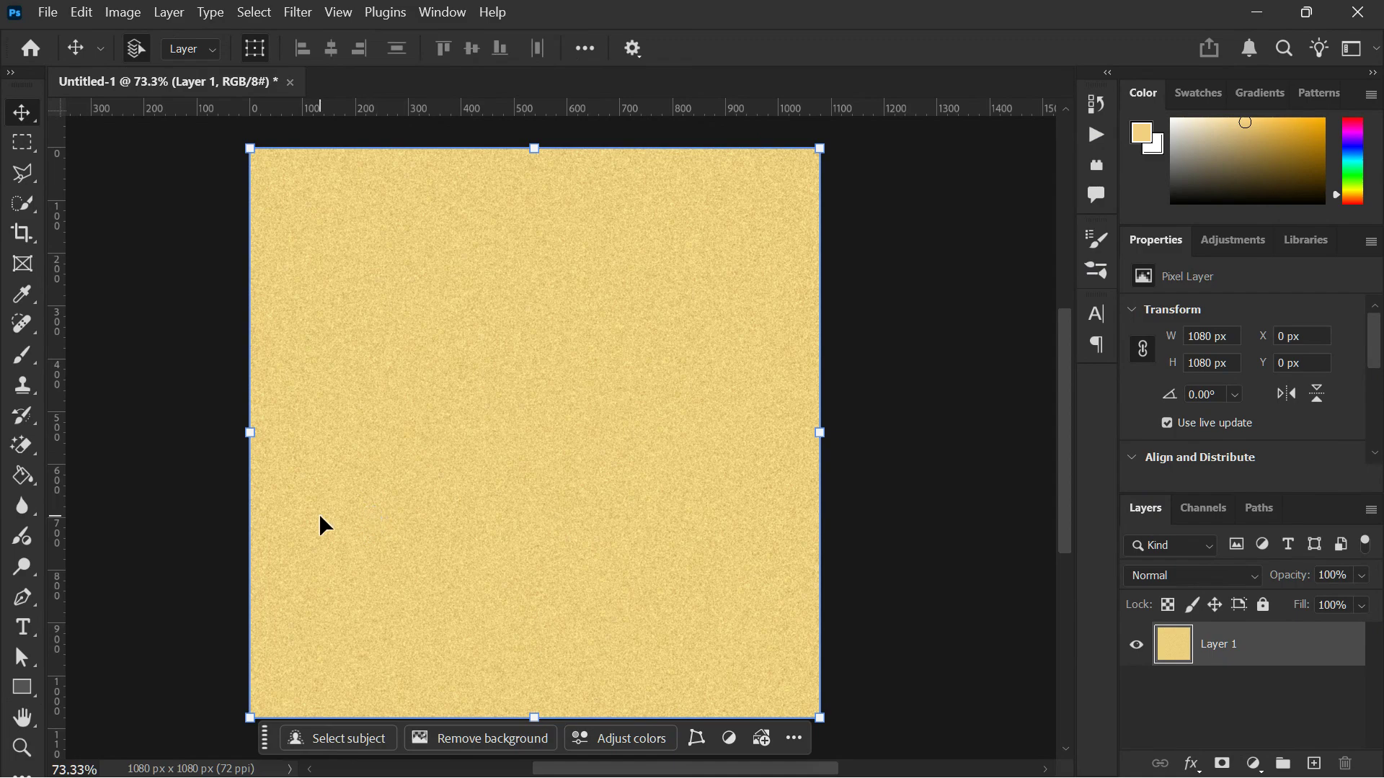
# - Choose the Texturizer effect in the Filter Gallery for Layer 1, with the Canvas texture and scaling of 141%
pyautogui.click(297, 10)
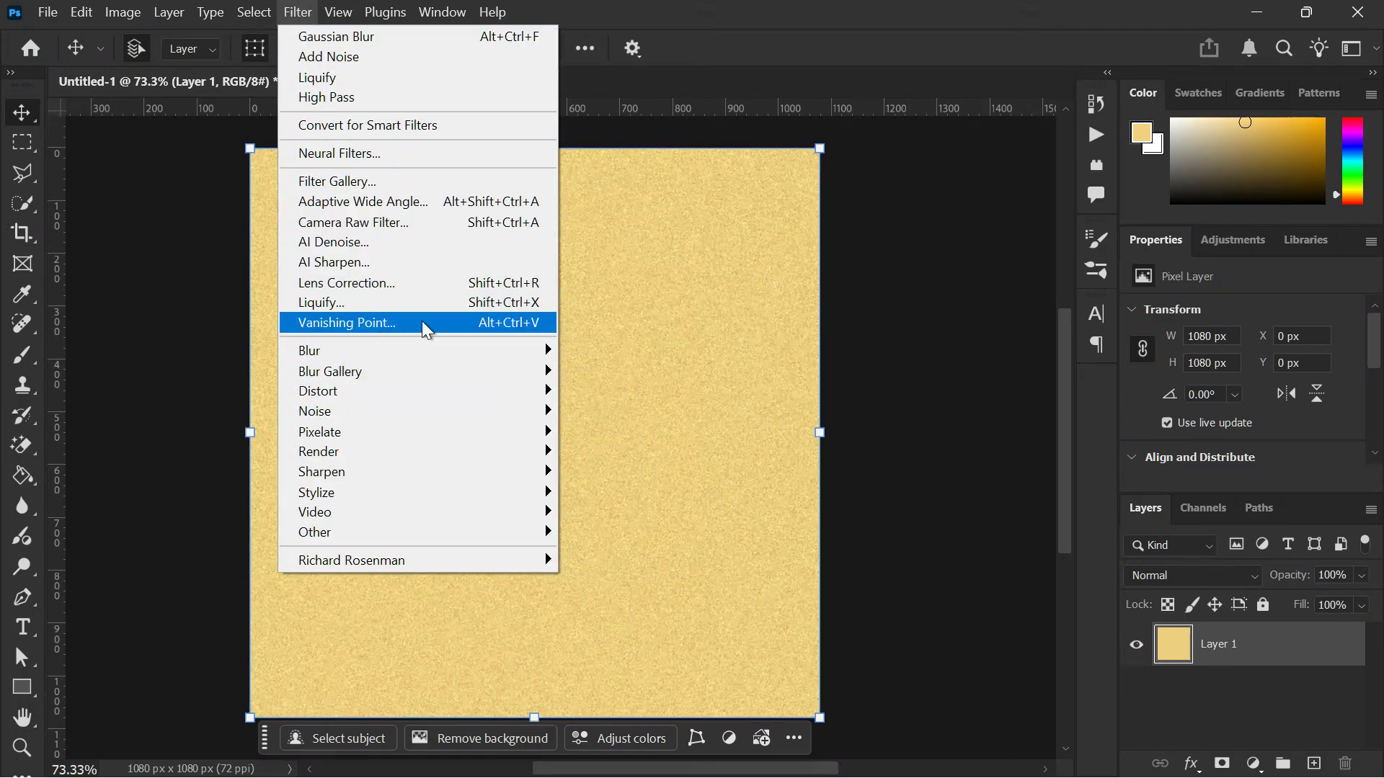
pyautogui.click(377, 187)
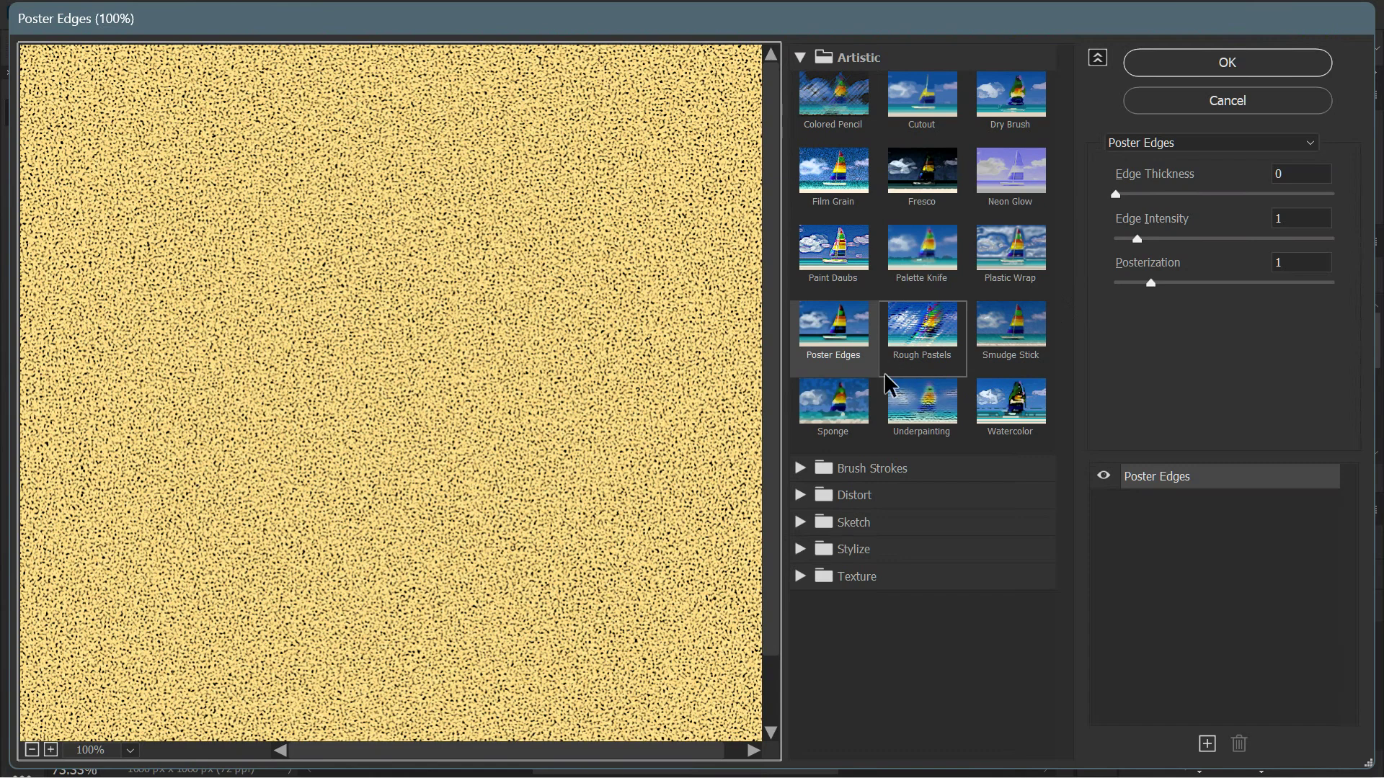
pyautogui.click(801, 578)
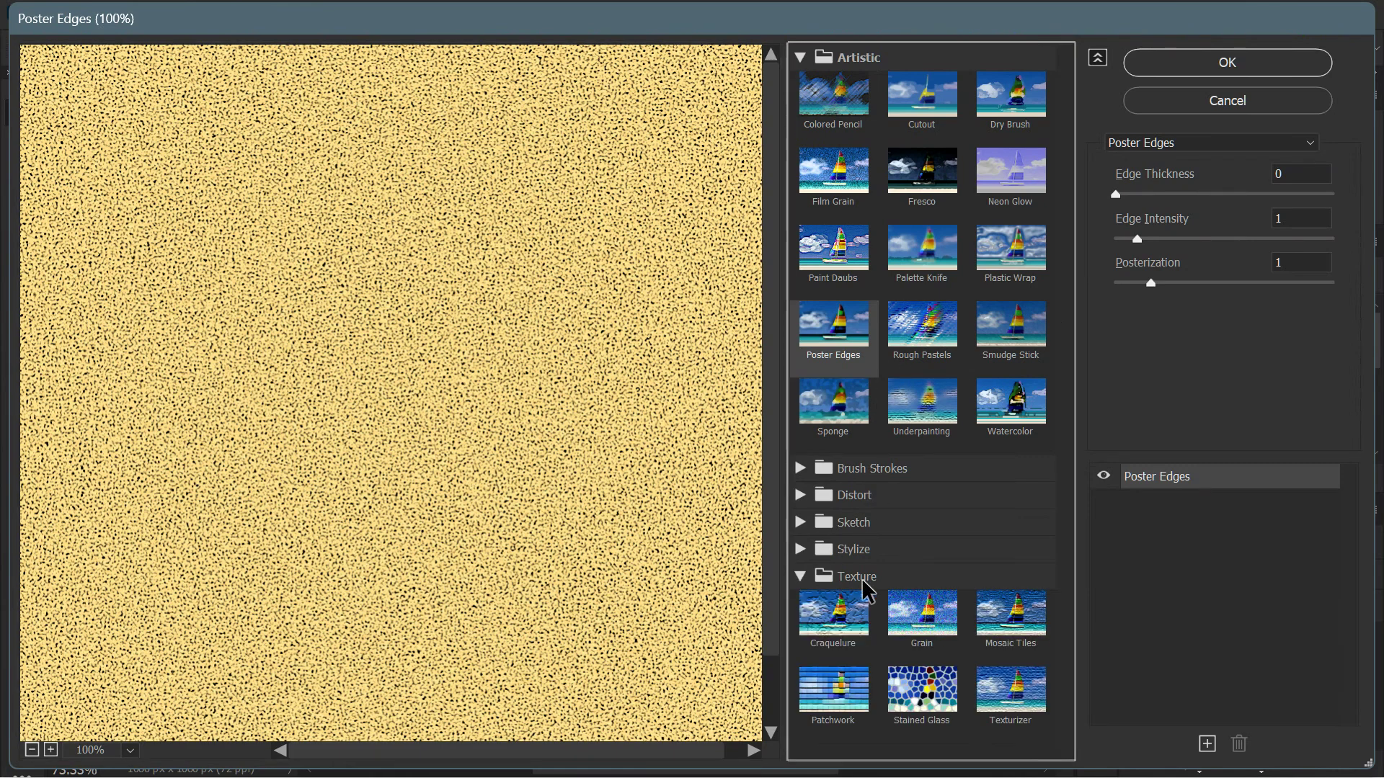
pyautogui.click(1011, 691)
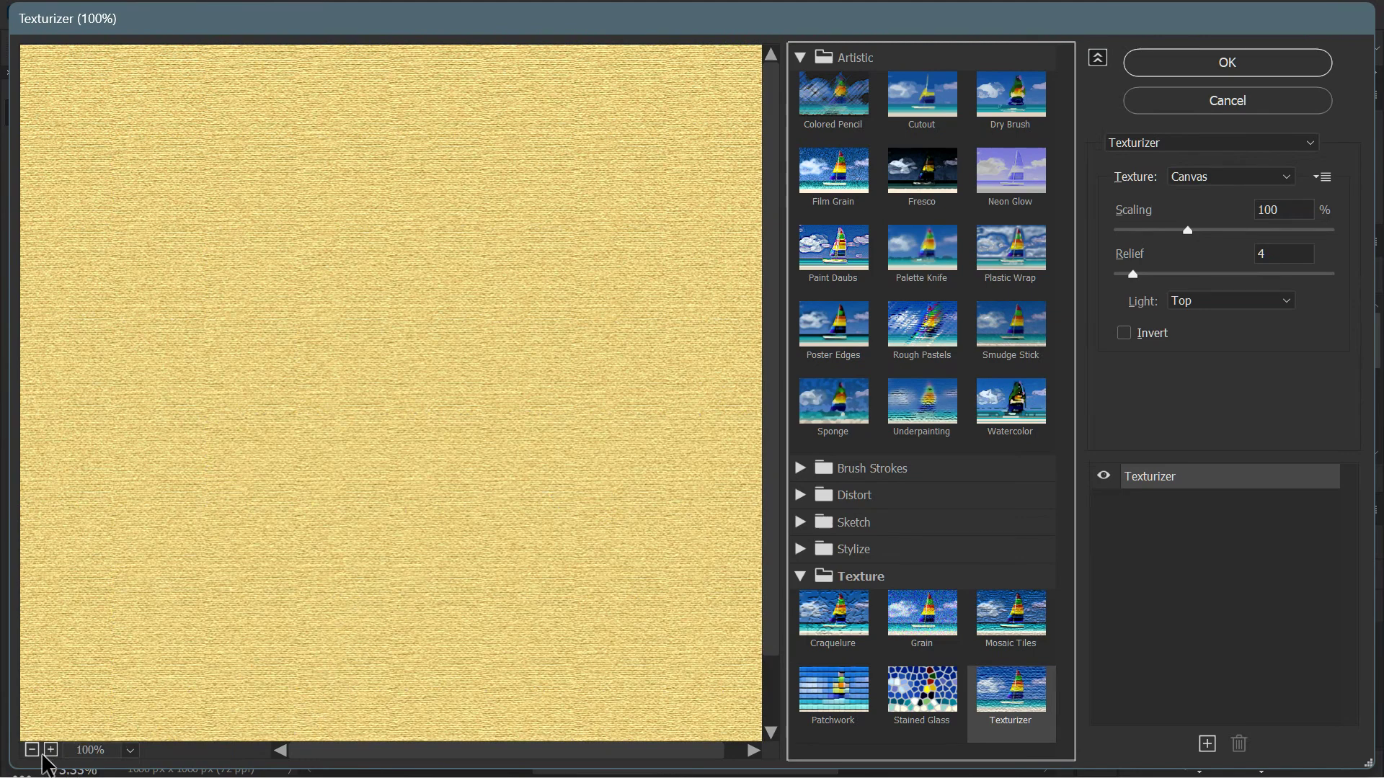
pyautogui.click(31, 750)
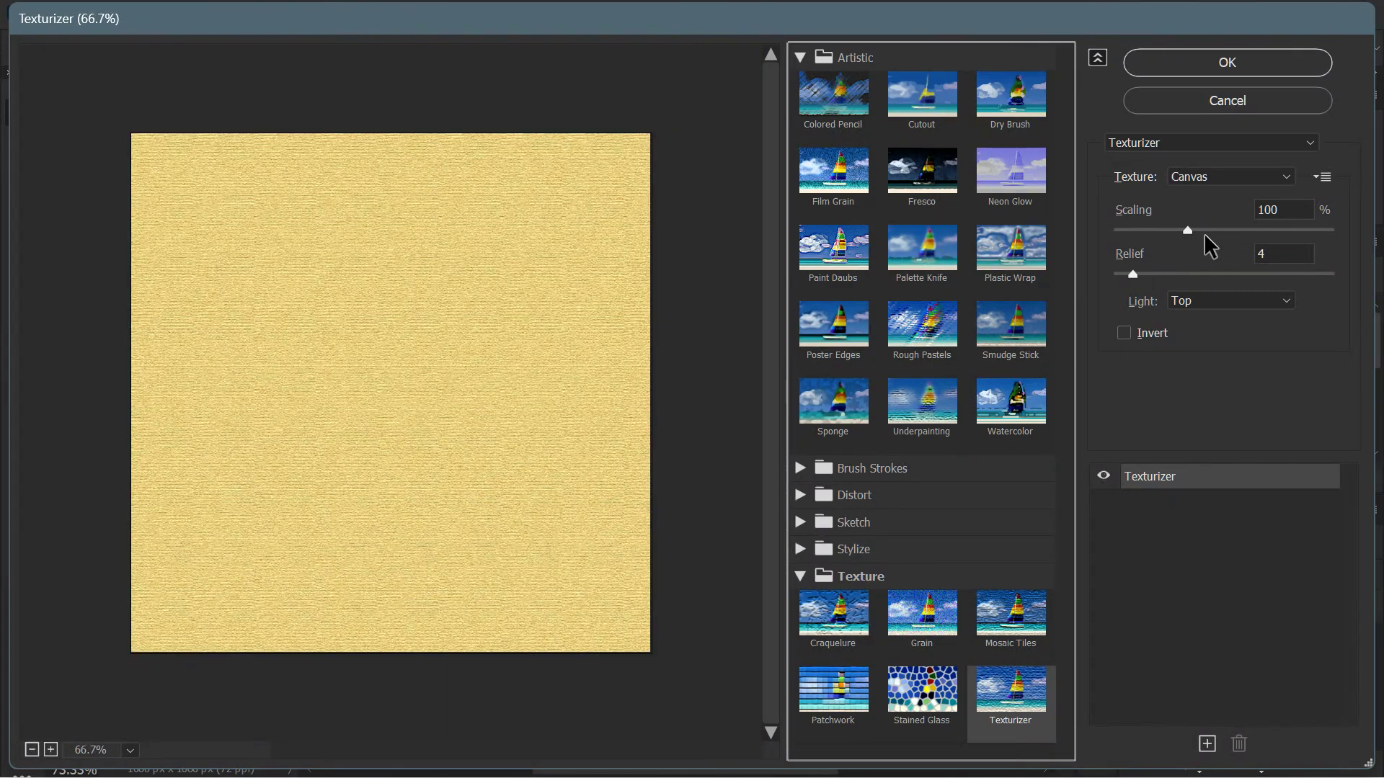
pyautogui.moveTo(1220, 232); pyautogui.dragTo(1238, 230)
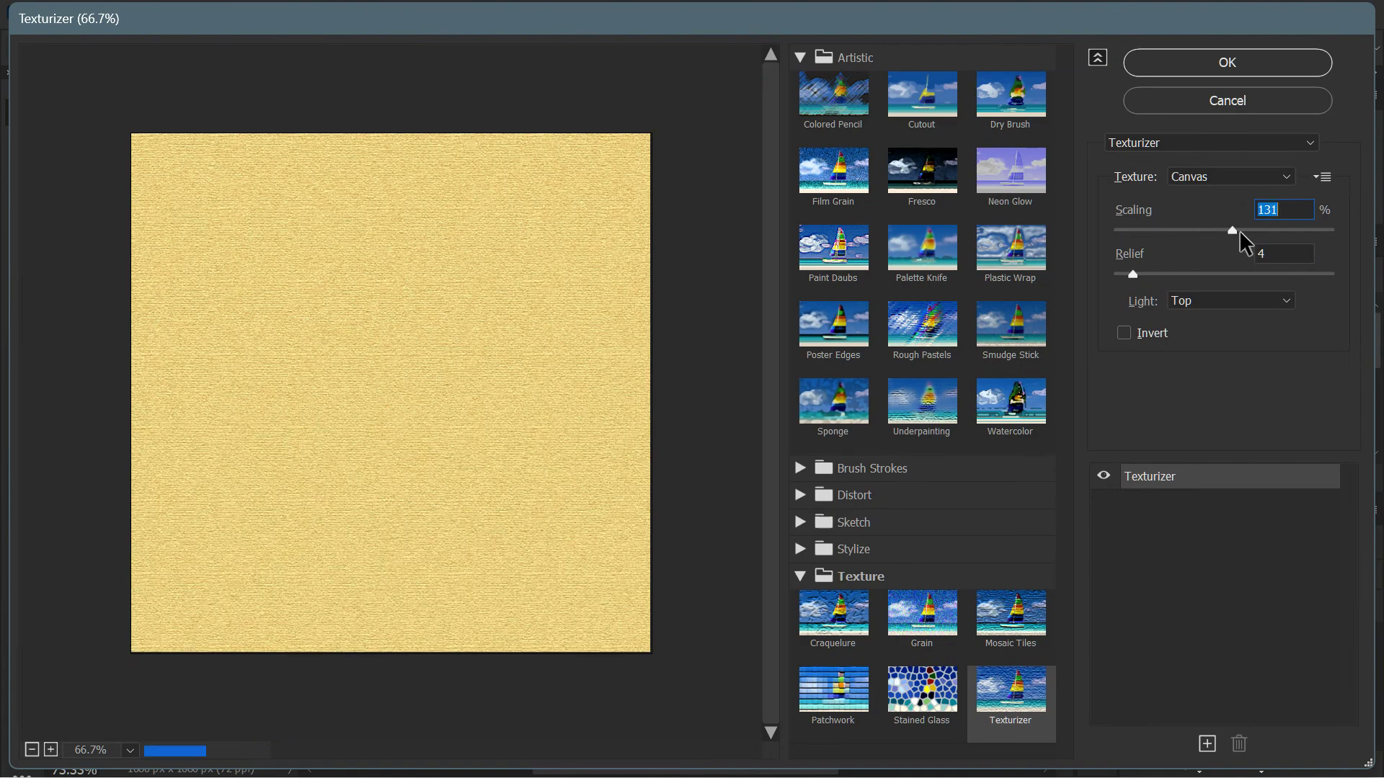
pyautogui.click(1231, 174)
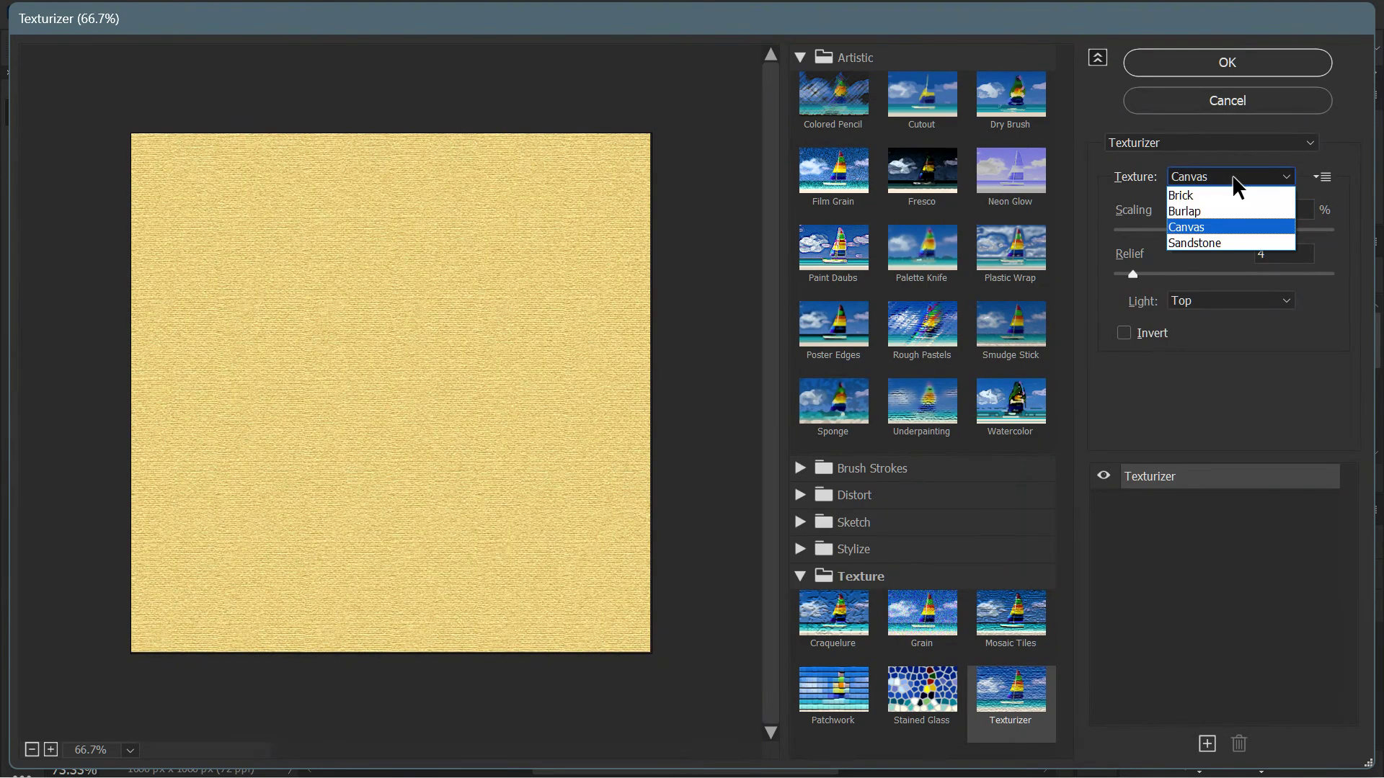
pyautogui.click(1211, 227)
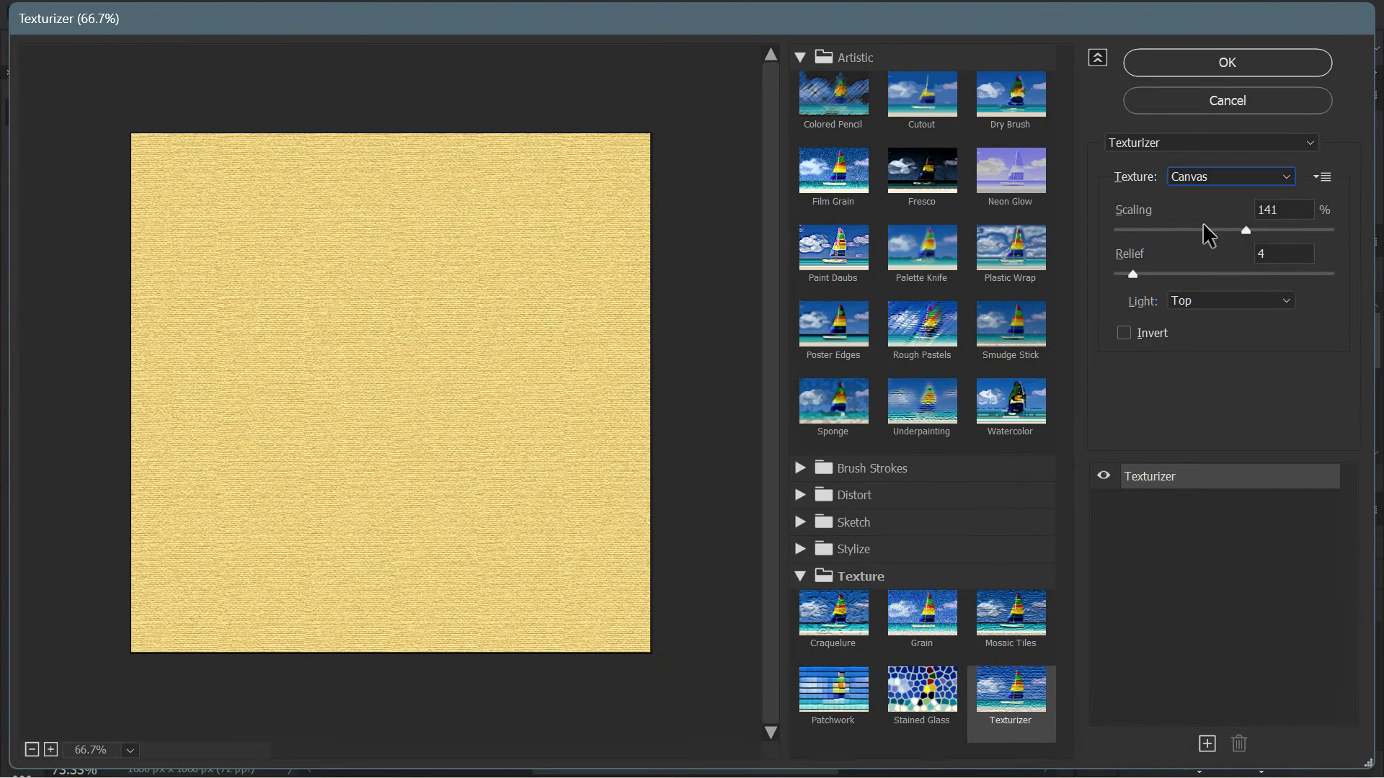
# - Set the Texturizer's relief to 14 and its scaling to 106%, and apply the filter
pyautogui.click(1132, 274)
pyautogui.moveTo(1132, 274); pyautogui.dragTo(1182, 281)
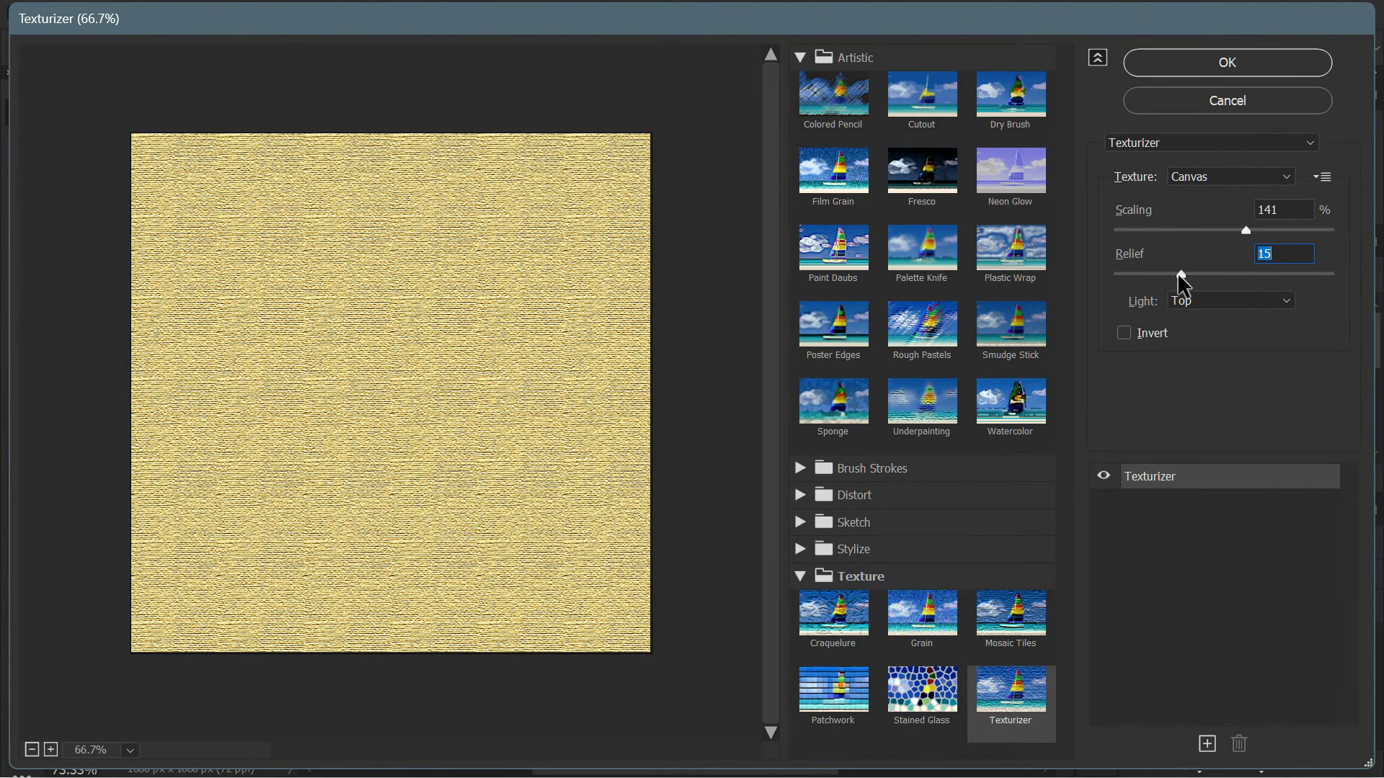
pyautogui.moveTo(1180, 276); pyautogui.dragTo(1174, 275)
pyautogui.click(1243, 231)
pyautogui.moveTo(1244, 232); pyautogui.dragTo(1197, 234)
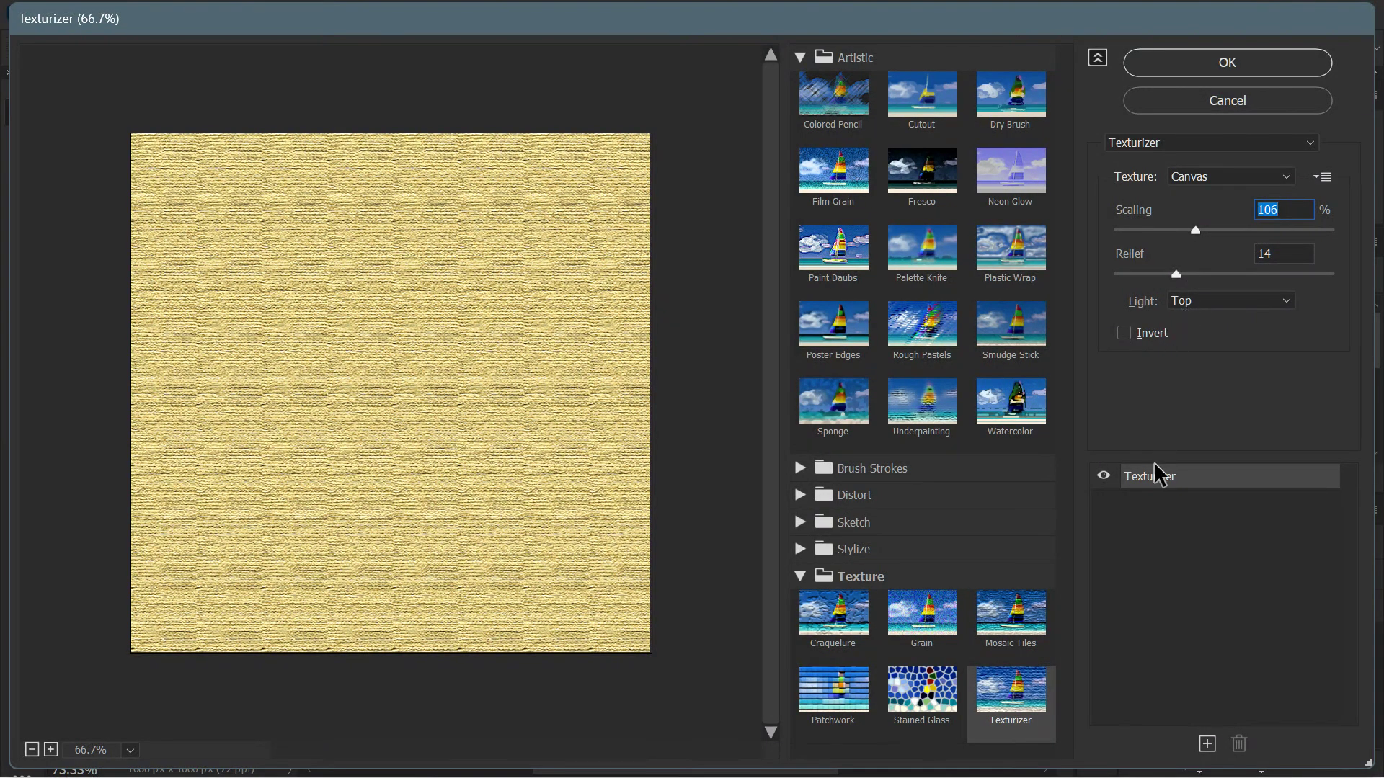
pyautogui.click(1234, 62)
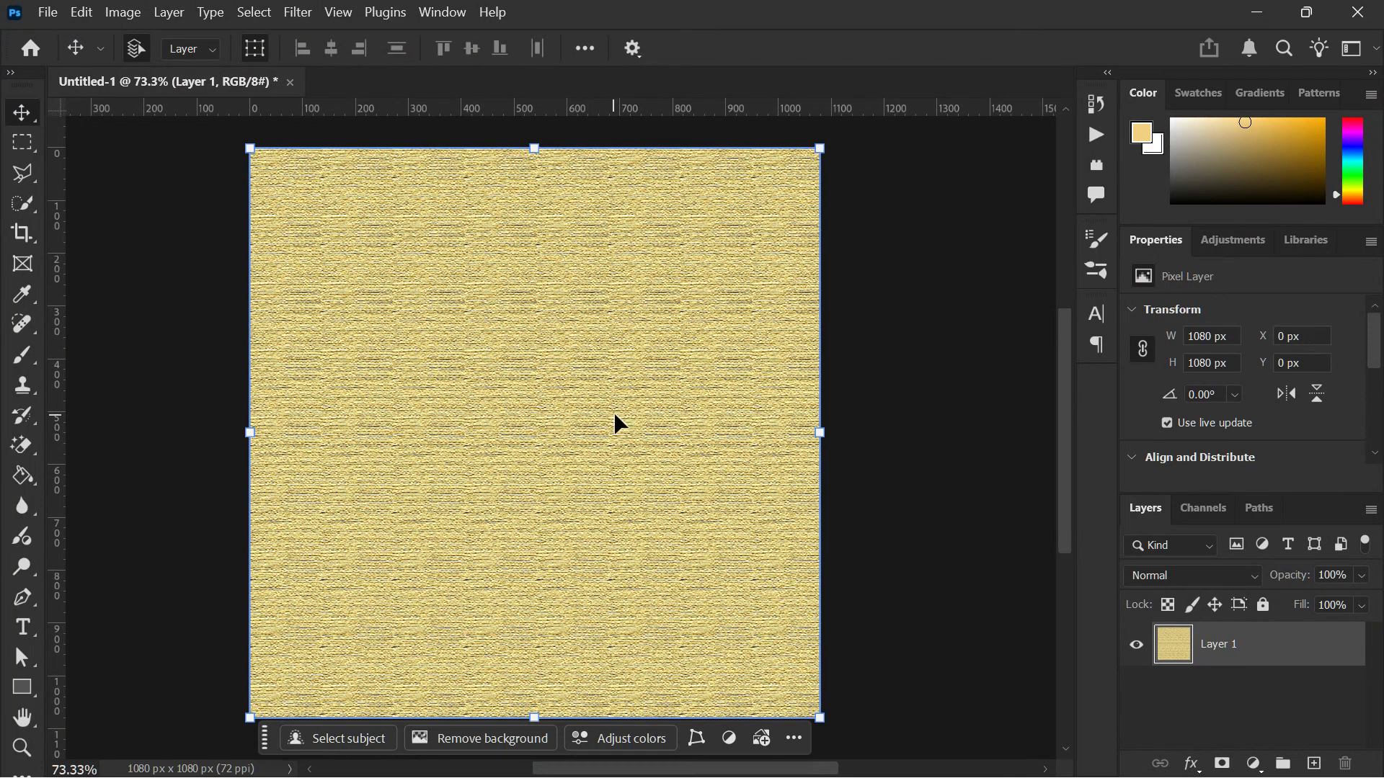
# - Examine the woven canvas texture on Layer 1 up close, including the edges of the image
pyautogui.scroll(3, 617, 409)
pyautogui.scroll(2, 619, 413)
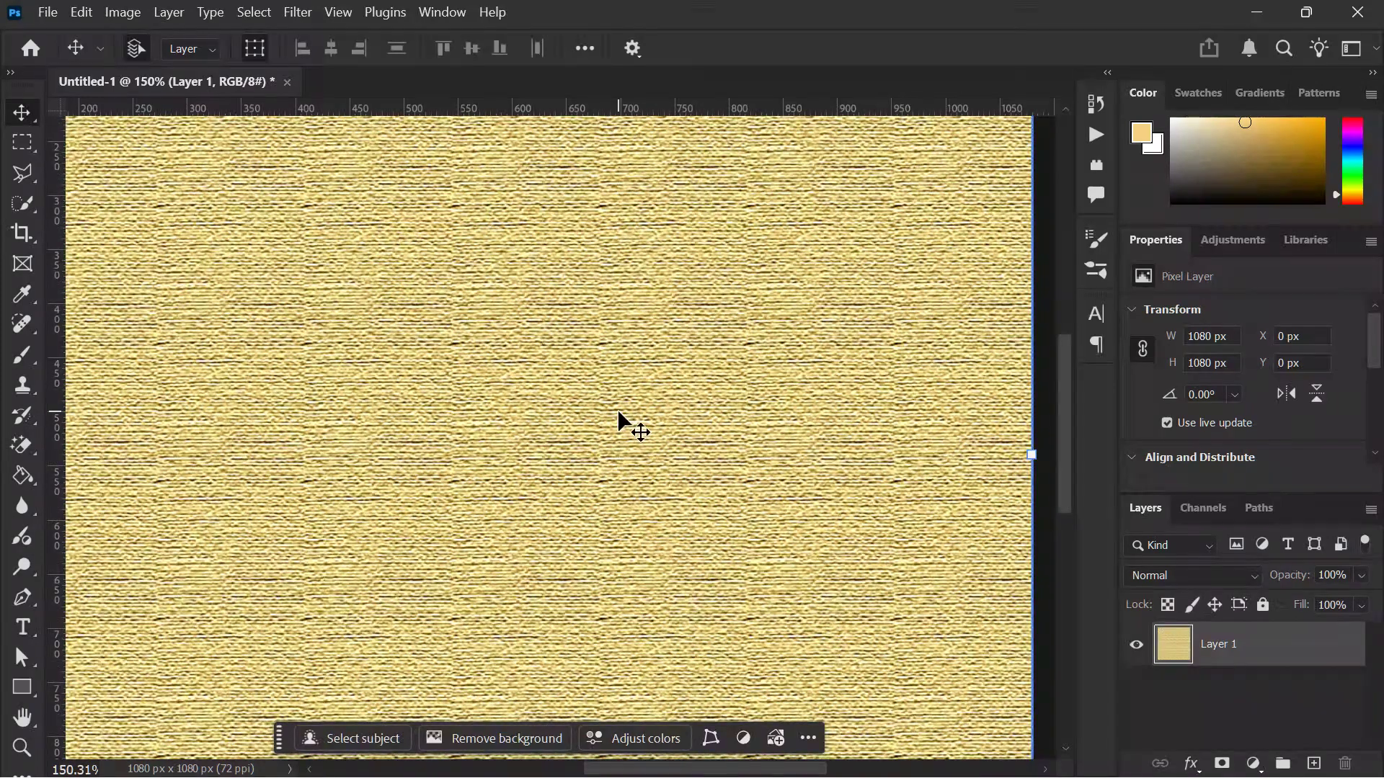
pyautogui.hscroll(-4, 618, 413)
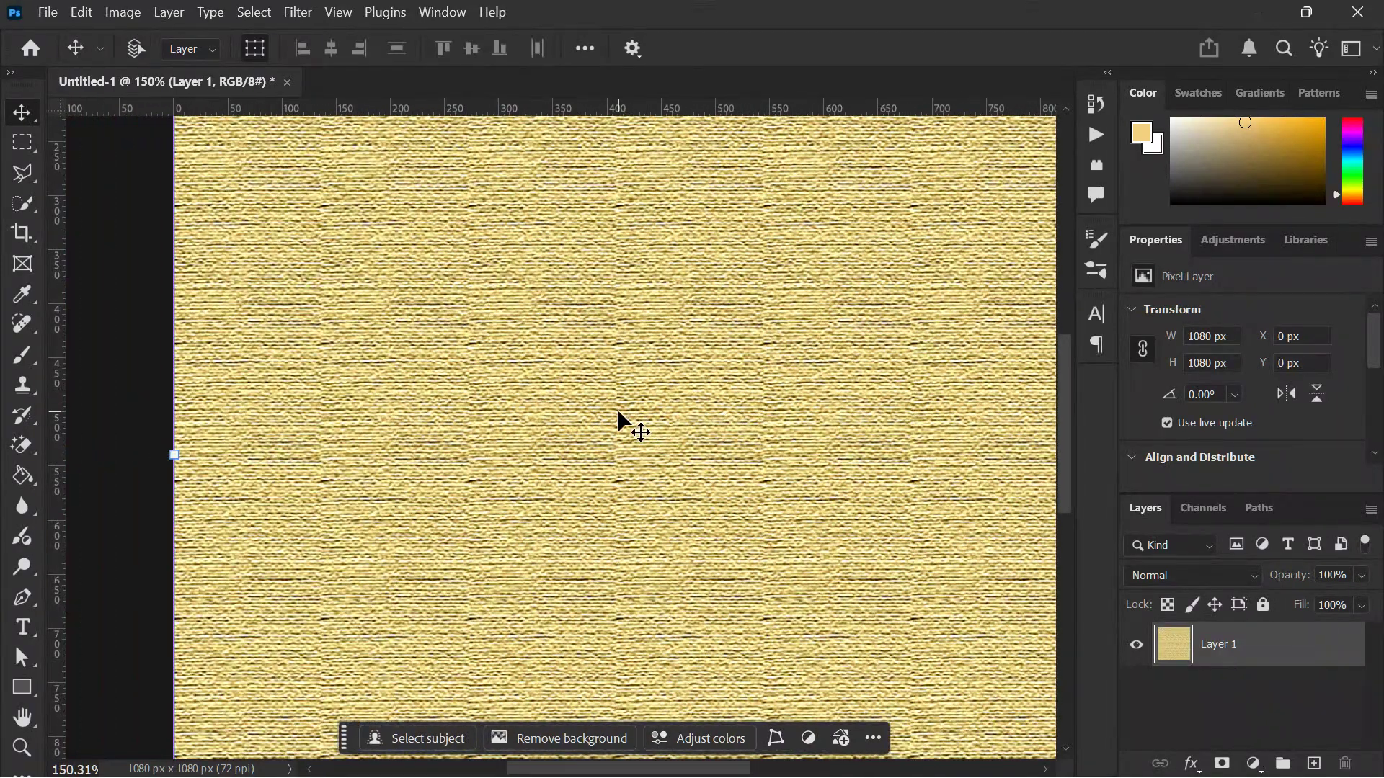
pyautogui.hscroll(4, 617, 412)
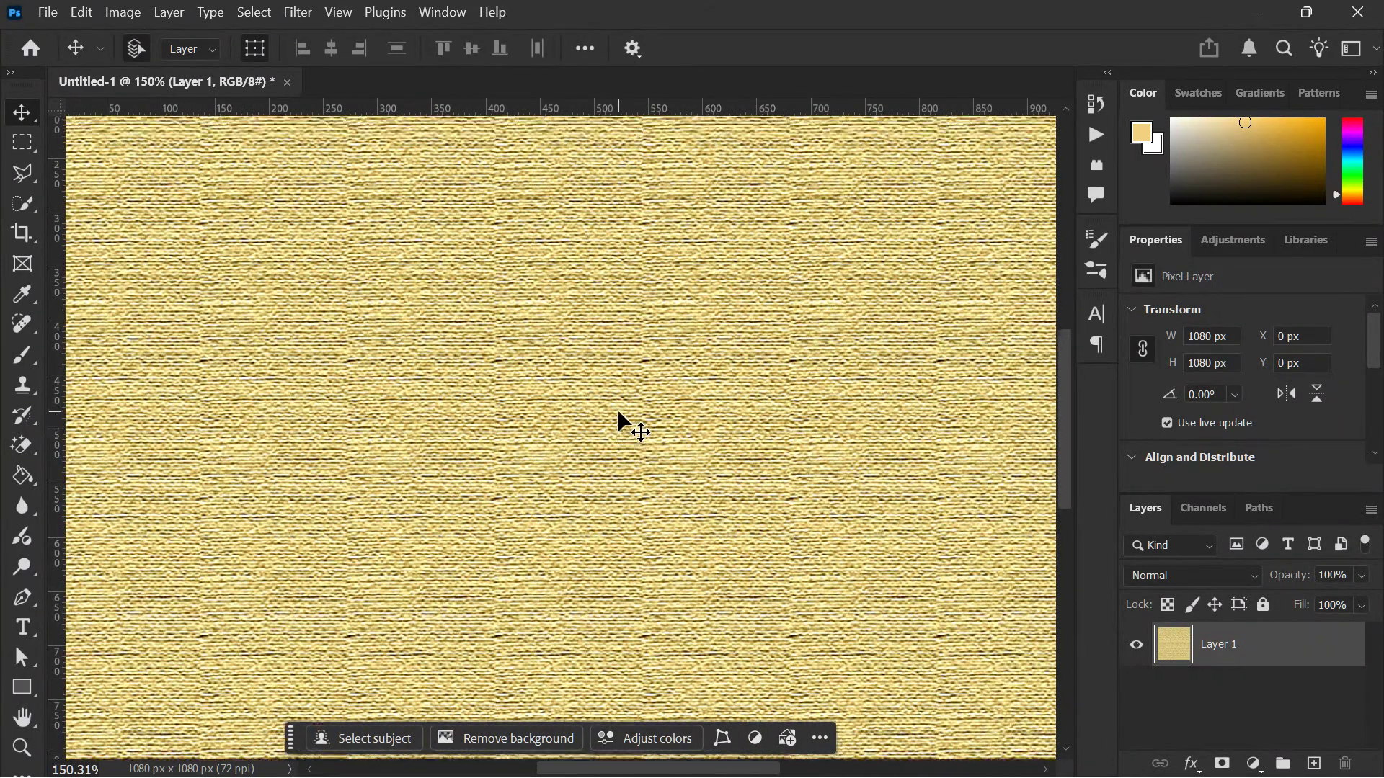
pyautogui.scroll(4, 618, 413)
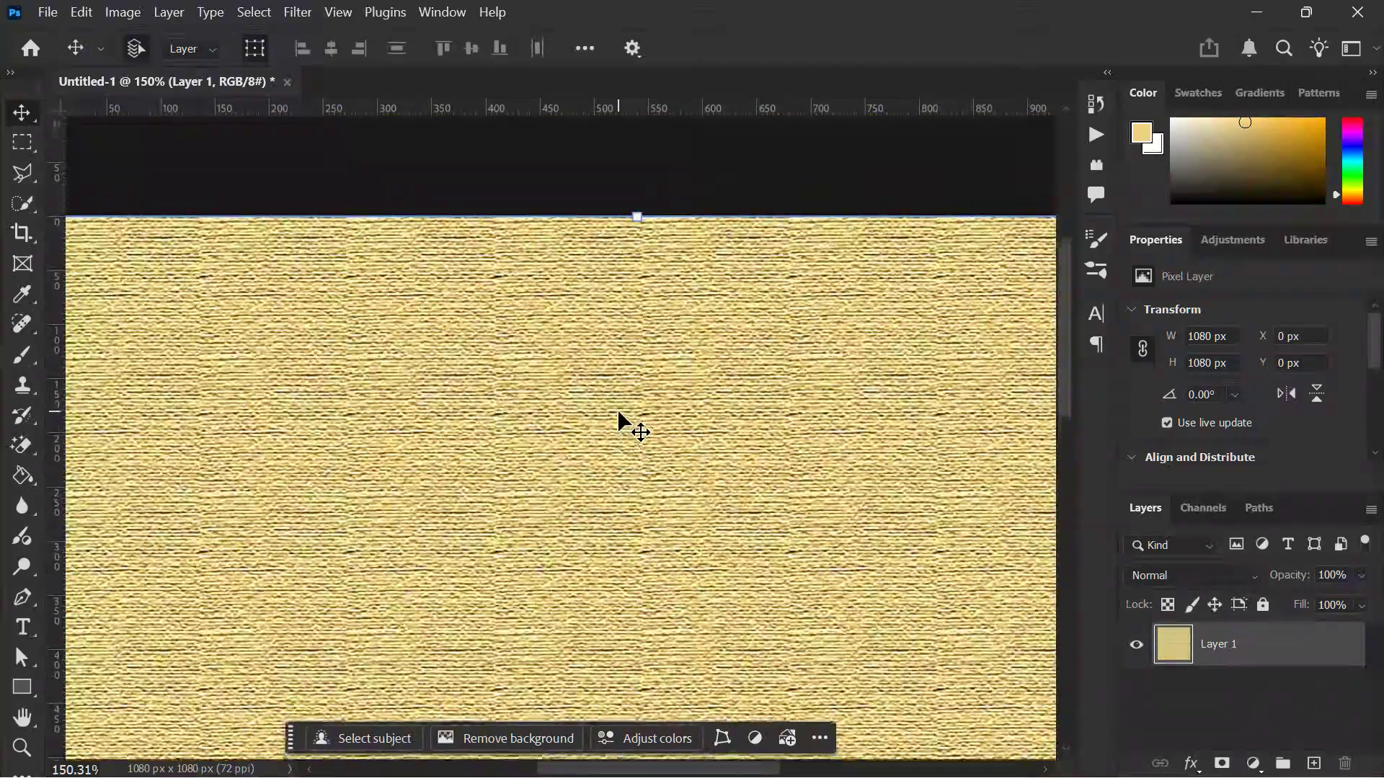
pyautogui.hscroll(-2, 619, 413)
pyautogui.keyDown('alt'); pyautogui.scroll(-3, 618, 413); pyautogui.keyUp('alt')
pyautogui.scroll(-6, 618, 413)
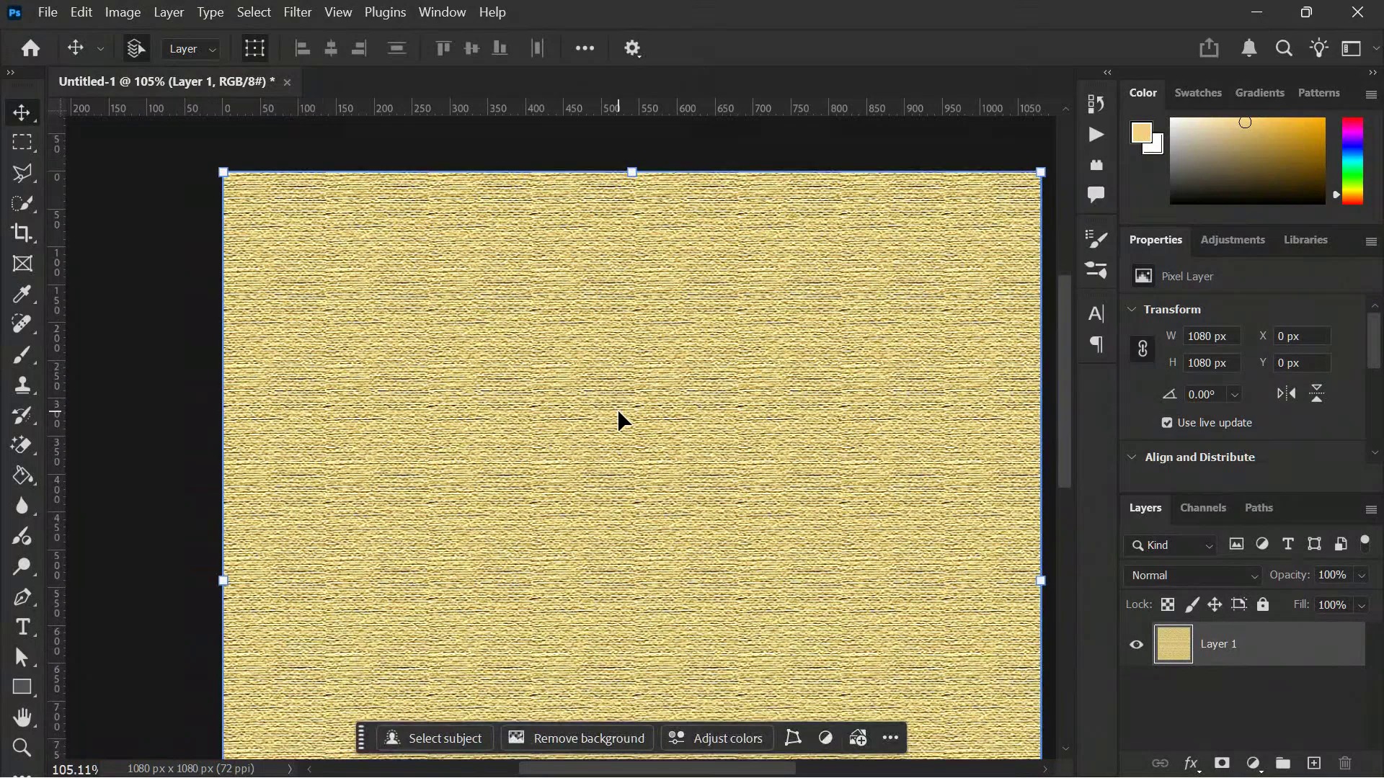
pyautogui.scroll(-3, 617, 409)
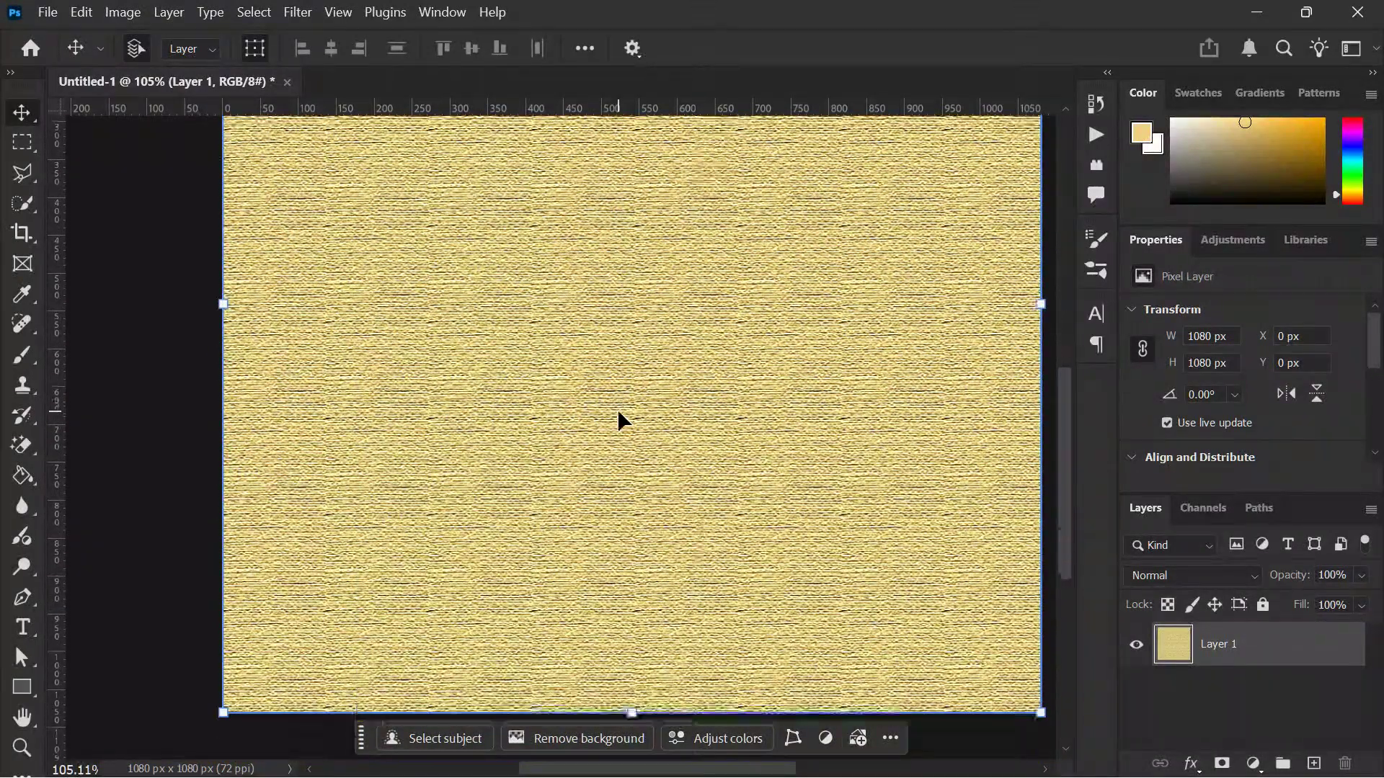
pyautogui.keyDown('alt'); pyautogui.scroll(3, 616, 409); pyautogui.keyUp('alt')
pyautogui.scroll(-4, 617, 409)
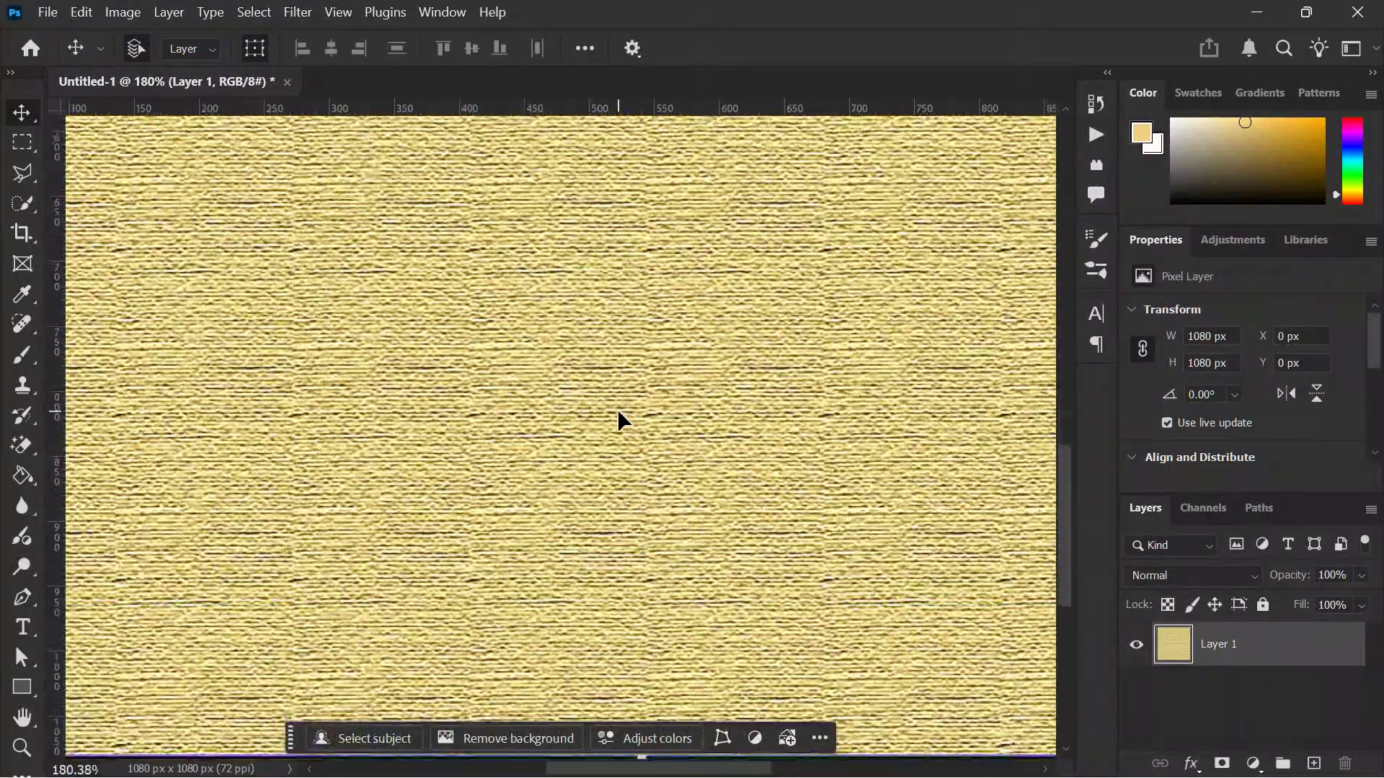
# - Inspect the lower part and left side of the woven texture at several magnifications, finishing with the full canvas width
pyautogui.scroll(-2, 617, 409)
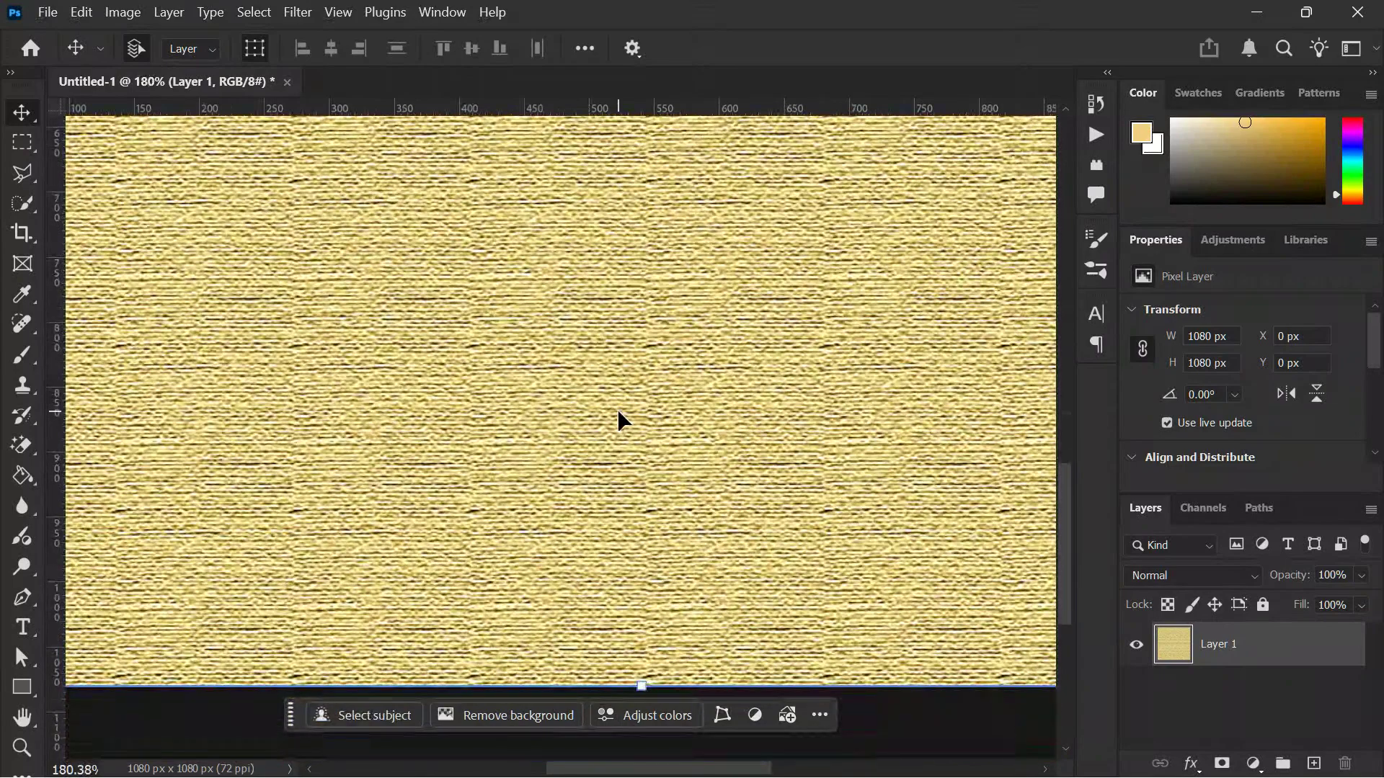
pyautogui.keyDown('alt'); pyautogui.scroll(2, 616, 408); pyautogui.keyUp('alt')
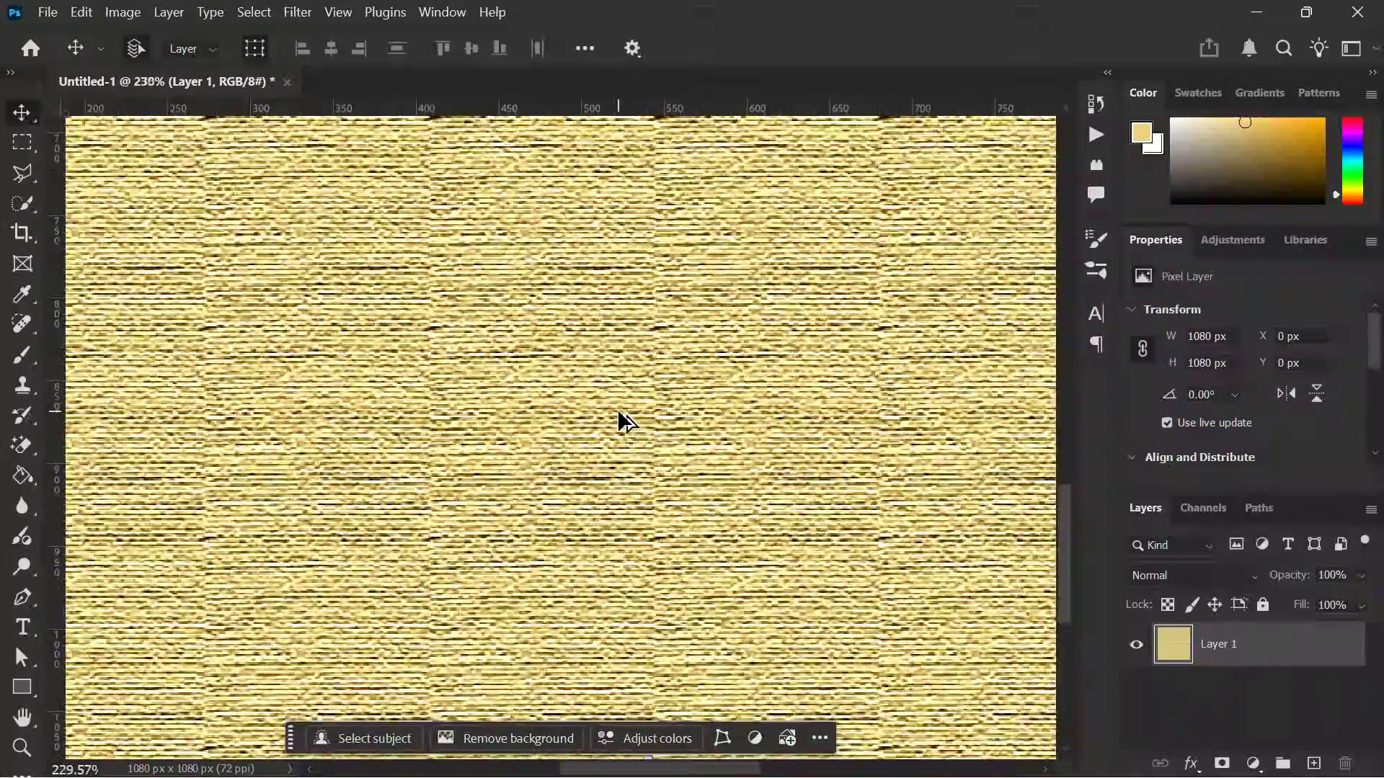
pyautogui.keyDown('alt'); pyautogui.scroll(-3, 617, 408); pyautogui.keyUp('alt')
pyautogui.scroll(3, 617, 408)
pyautogui.hscroll(2, 617, 409)
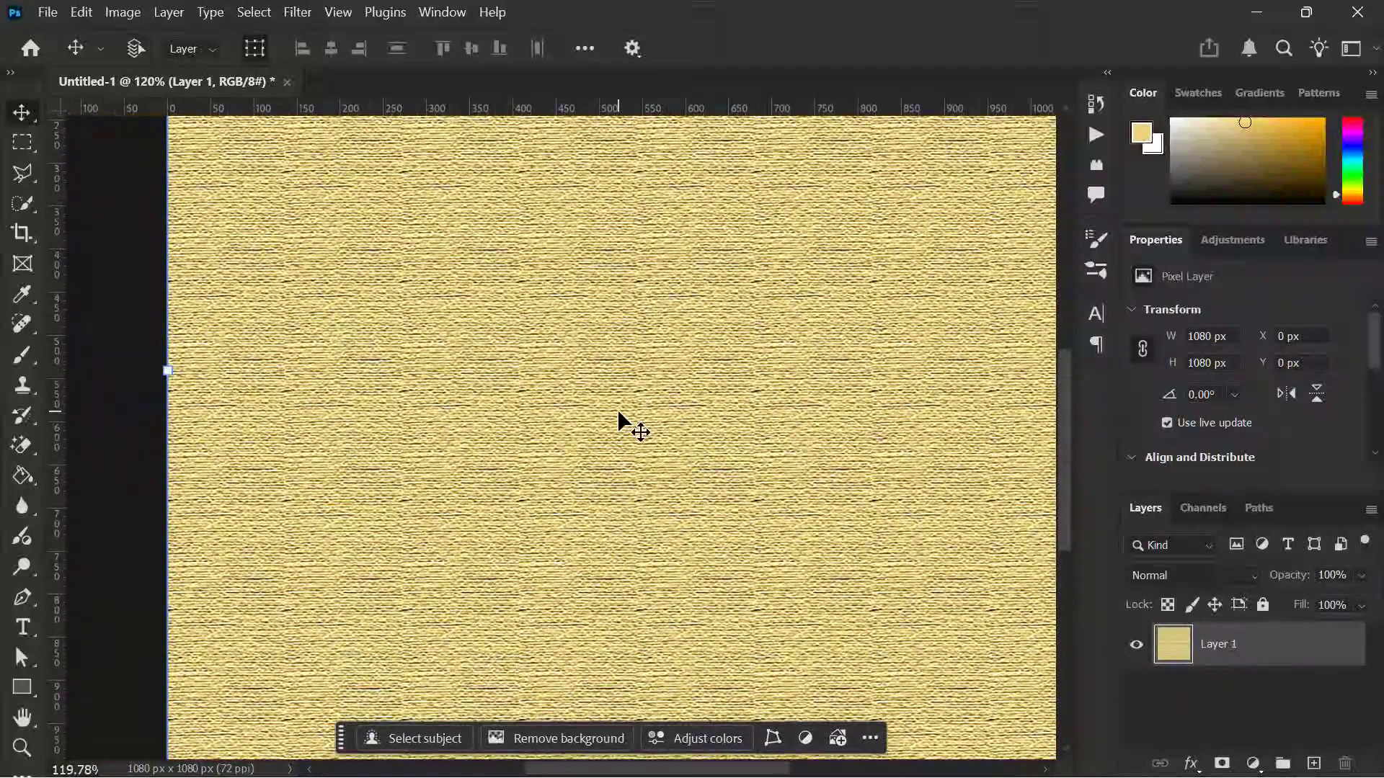
pyautogui.hscroll(1, 617, 409)
pyautogui.hscroll(-2, 617, 409)
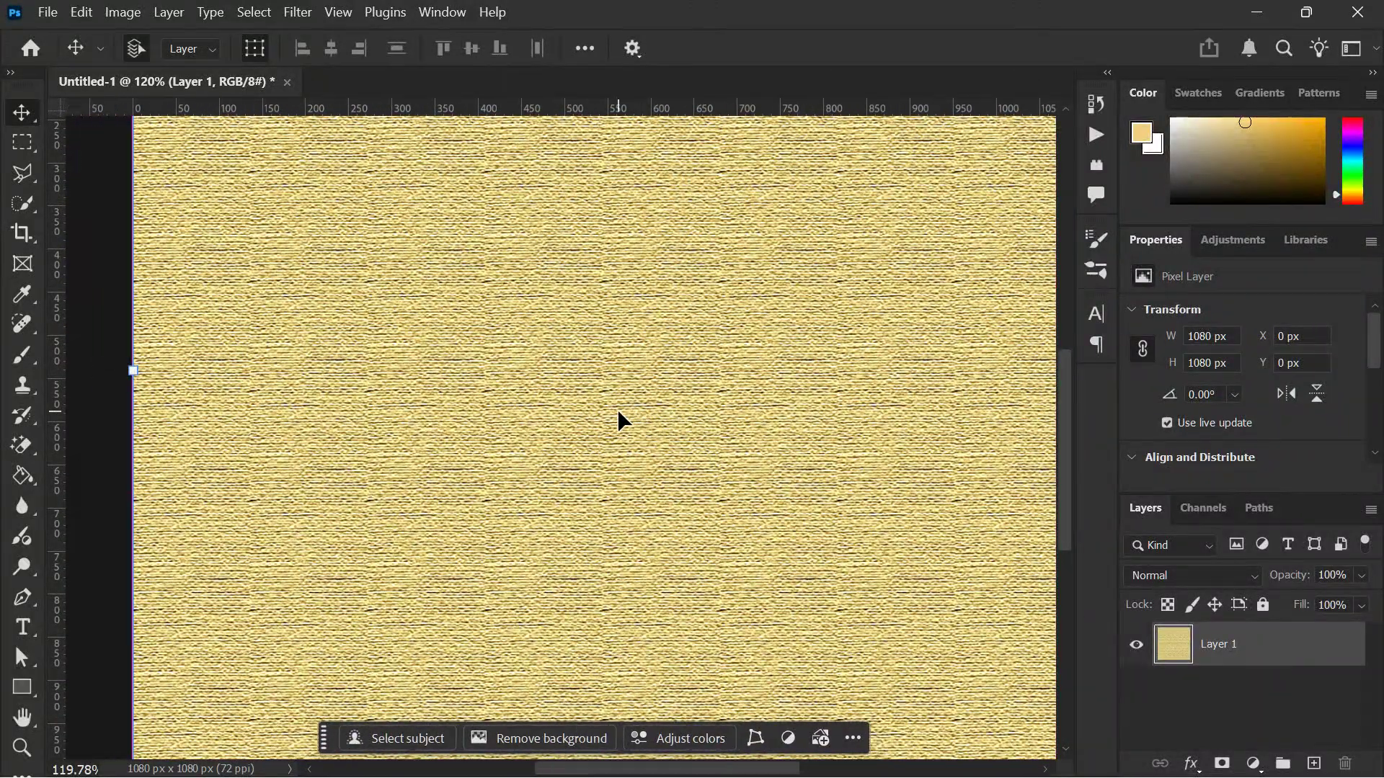
pyautogui.keyDown('alt'); pyautogui.scroll(-2, 616, 408); pyautogui.keyUp('alt')
pyautogui.scroll(2, 617, 409)
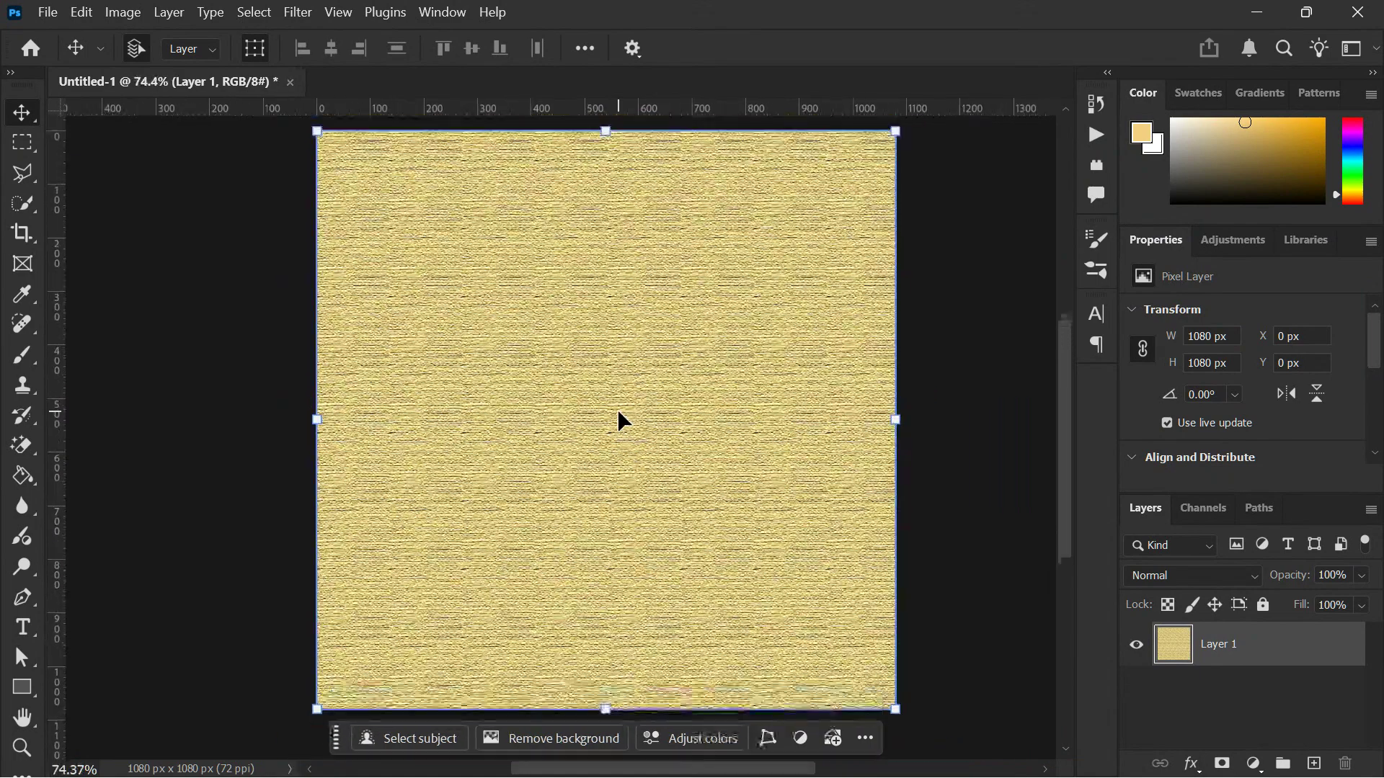
pyautogui.keyDown('alt'); pyautogui.scroll(1, 618, 412); pyautogui.keyUp('alt')
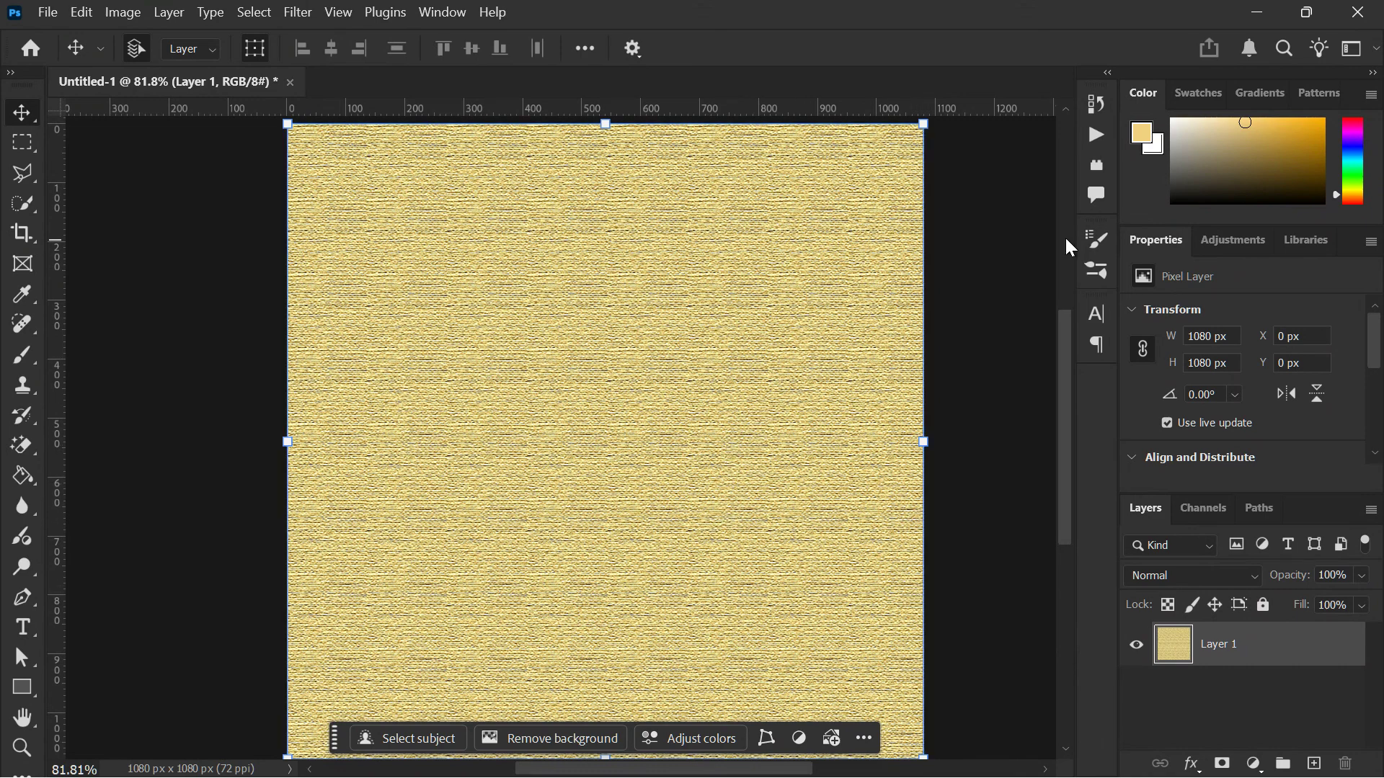
# - Open the document's edit history to review the fill, noise, blur and Filter Gallery states
pyautogui.click(1096, 104)
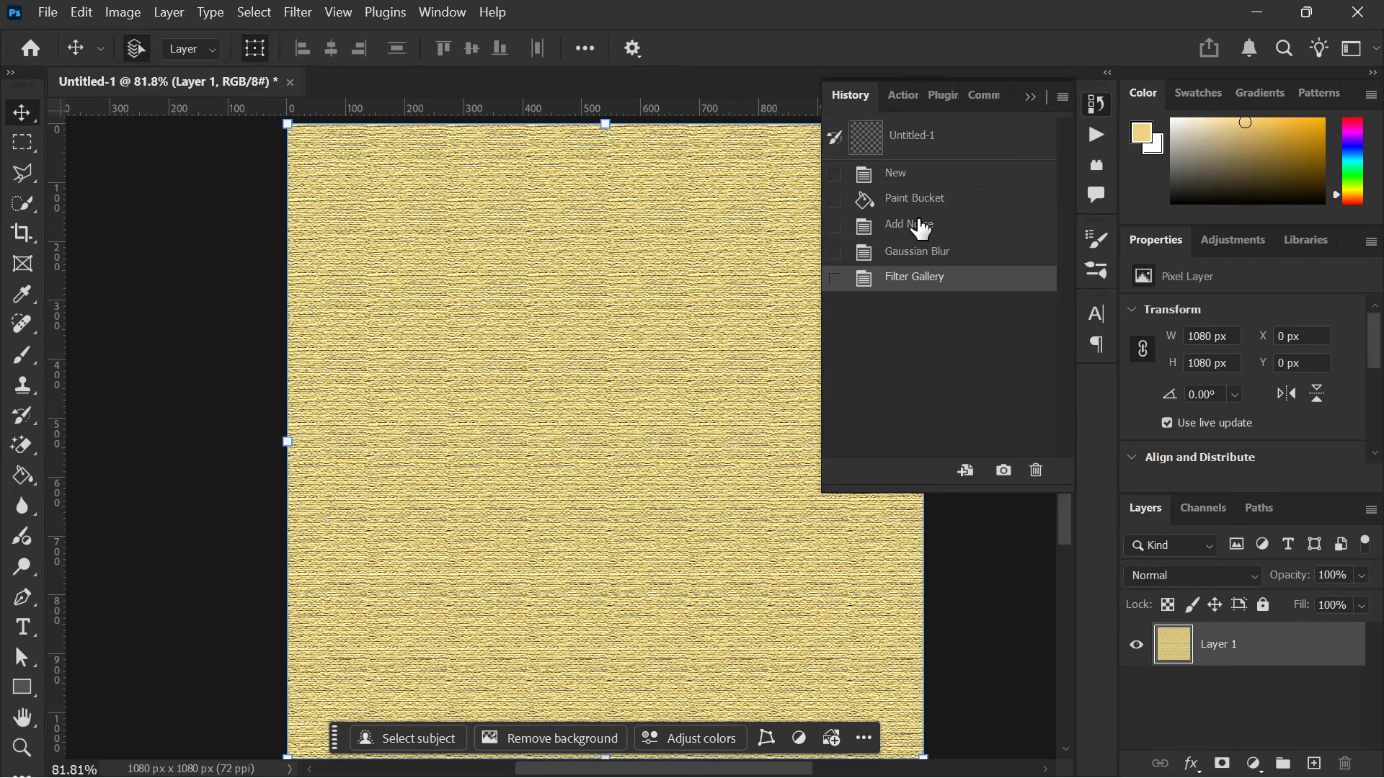